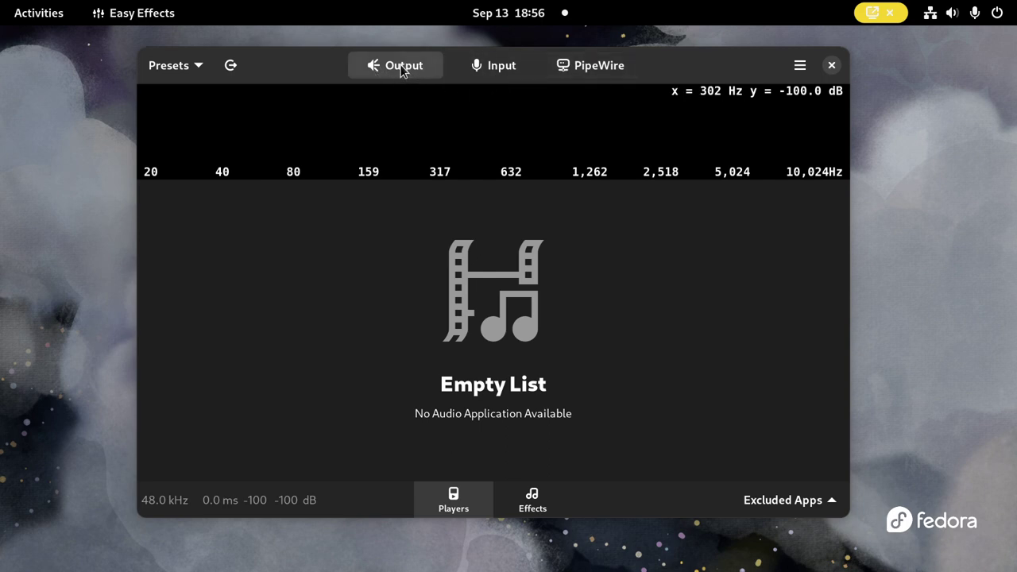
Look through the Input and PipeWire sections, and return to the Output section
left_click(493, 72)
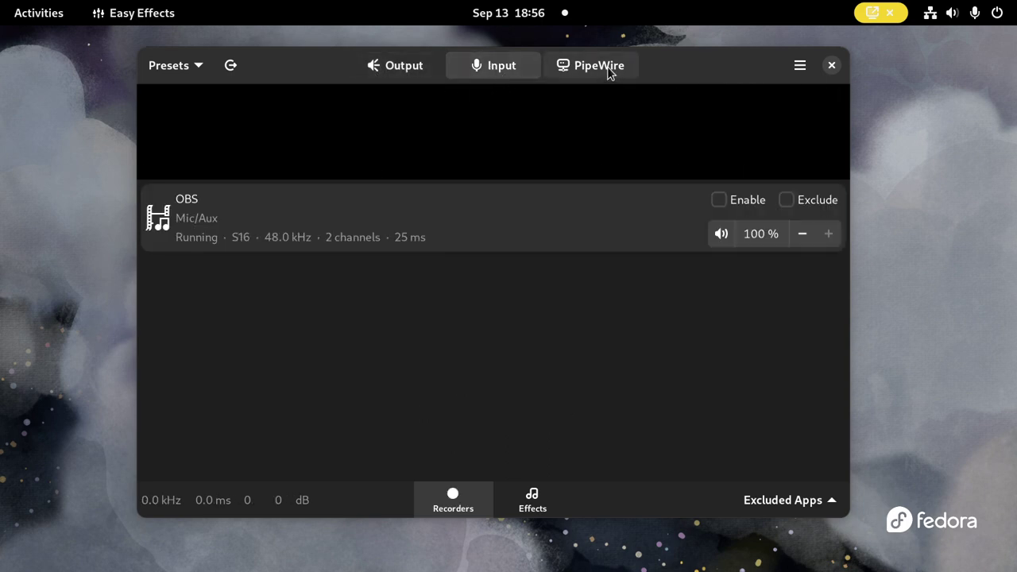
left_click(608, 72)
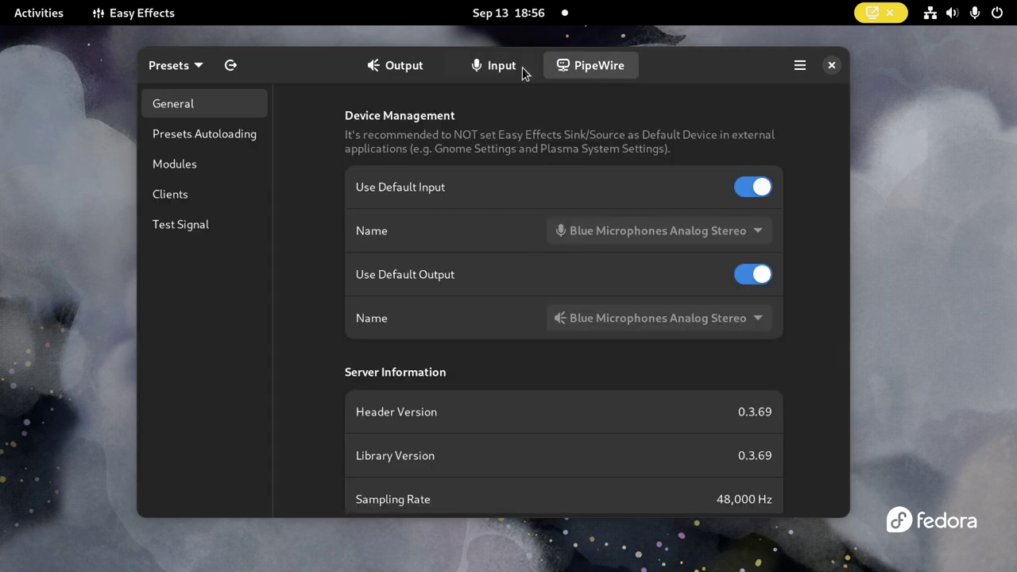
left_click(413, 72)
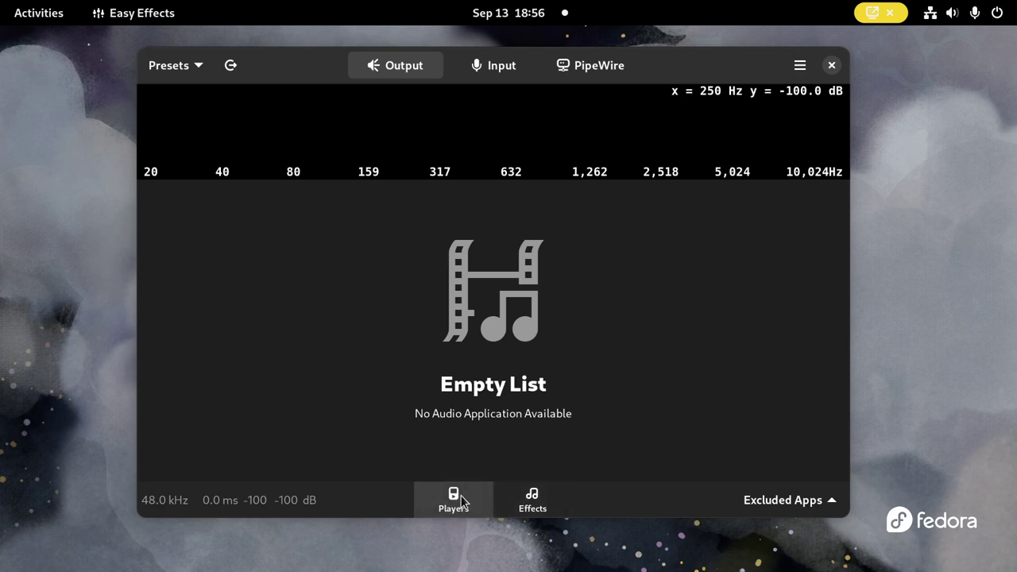
Examine the players, recorders and effects views for both audio output and audio input
left_click(534, 509)
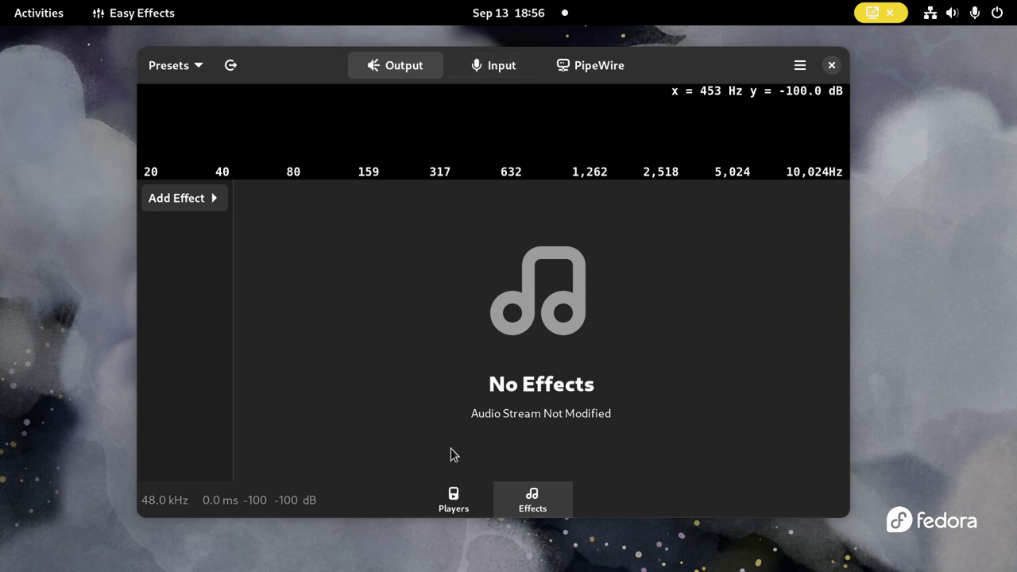
left_click(483, 70)
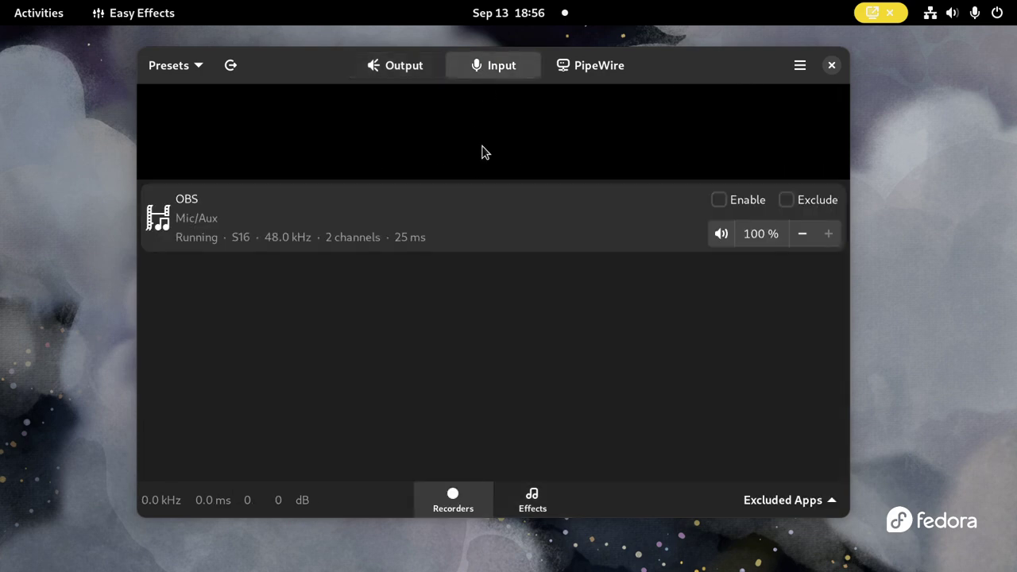
left_click(533, 498)
left_click(468, 505)
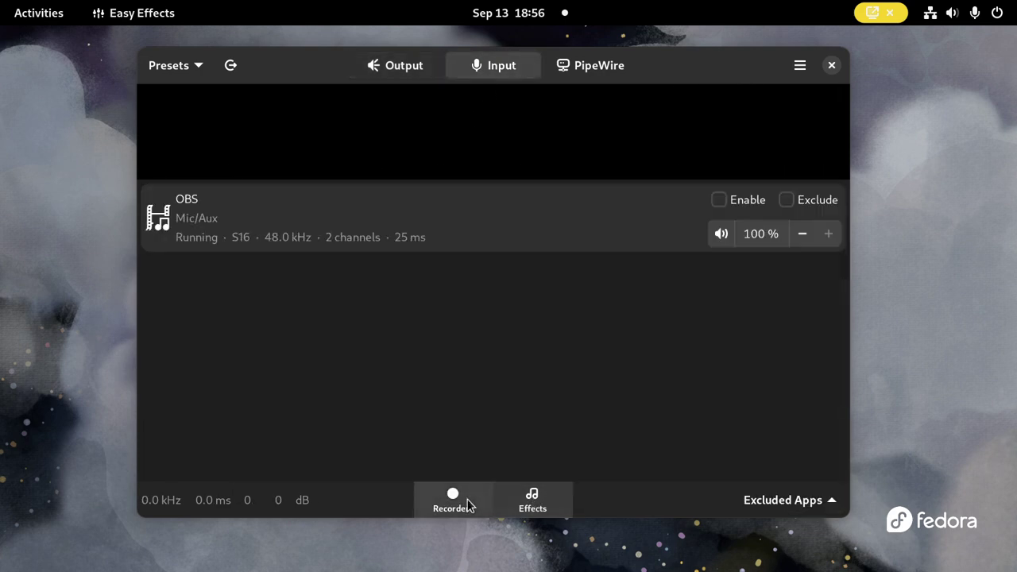
left_click(404, 66)
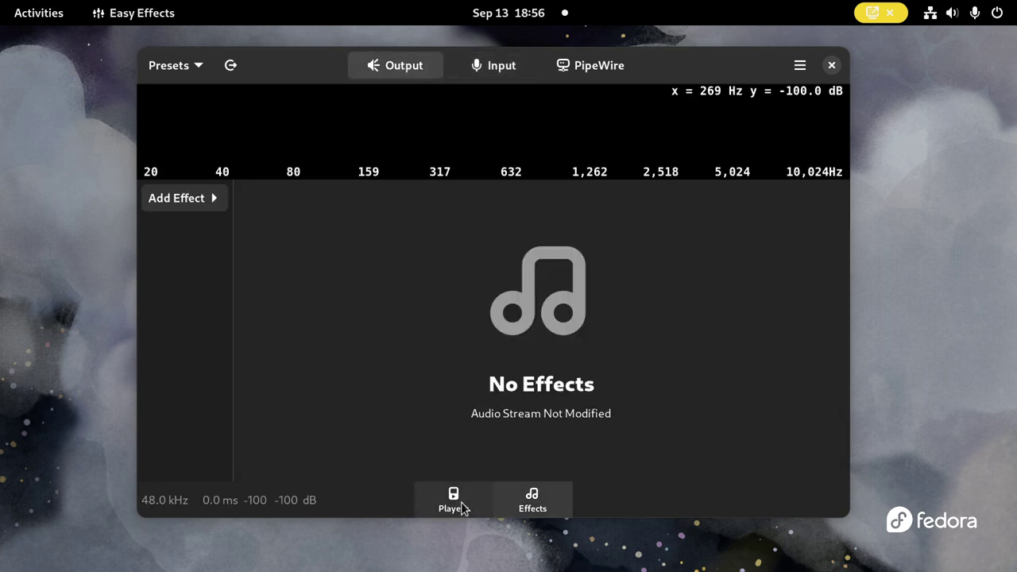
left_click(461, 505)
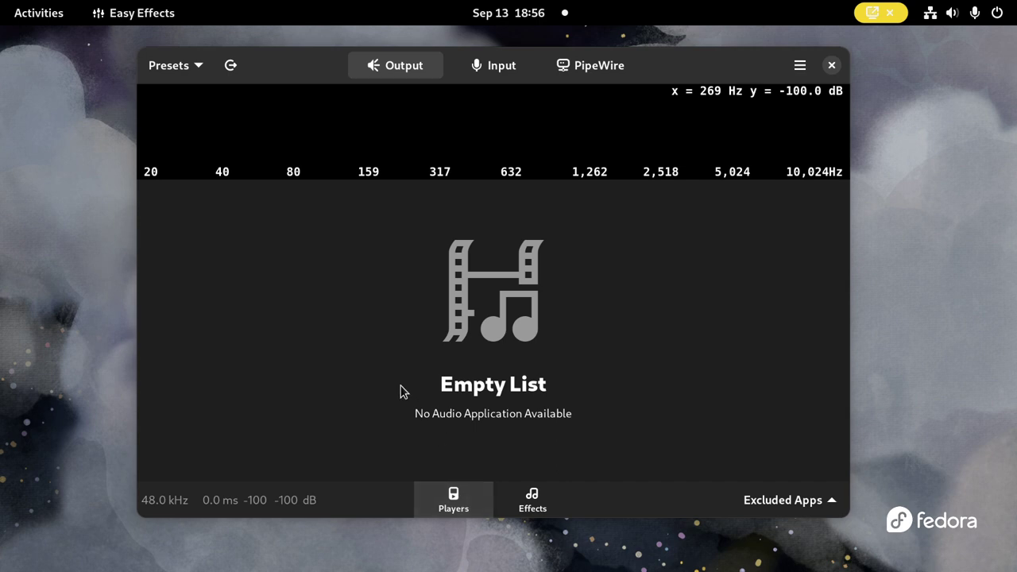
left_click(500, 79)
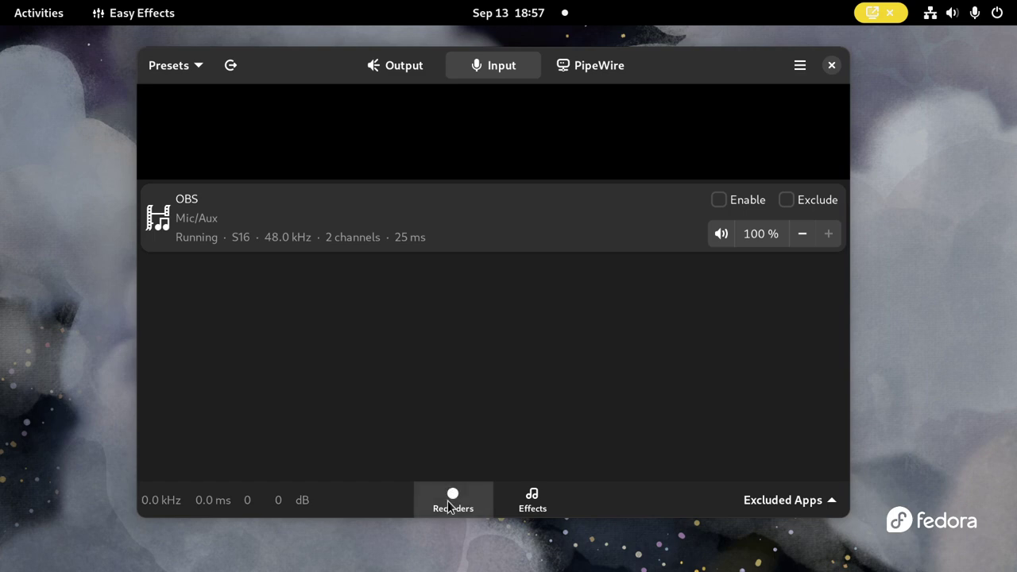
left_click(397, 68)
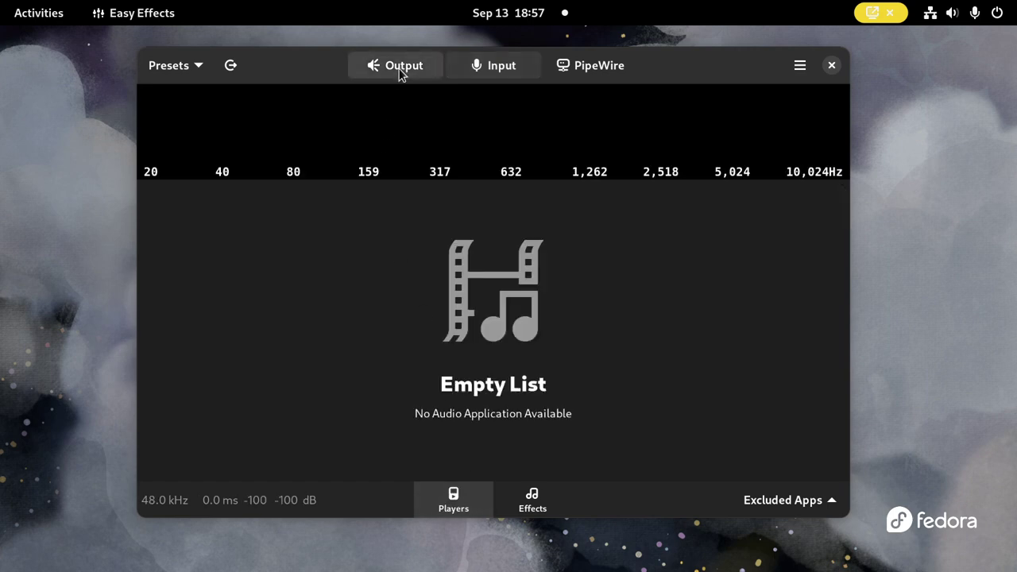
left_click(531, 500)
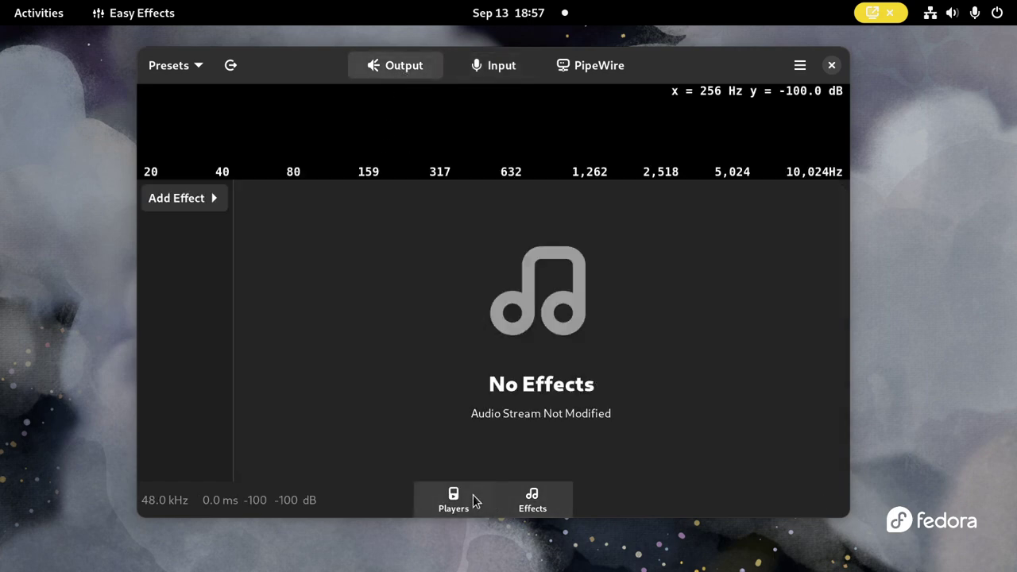
left_click(473, 499)
left_click(475, 68)
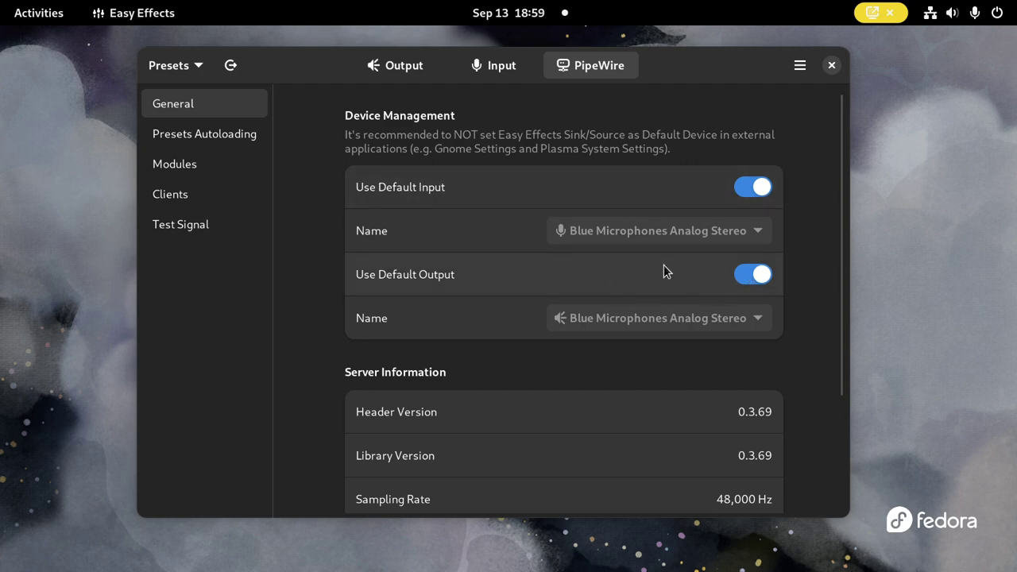
Check the system's available sound output and sound input devices in the desktop quick settings
left_click(961, 14)
left_click(983, 101)
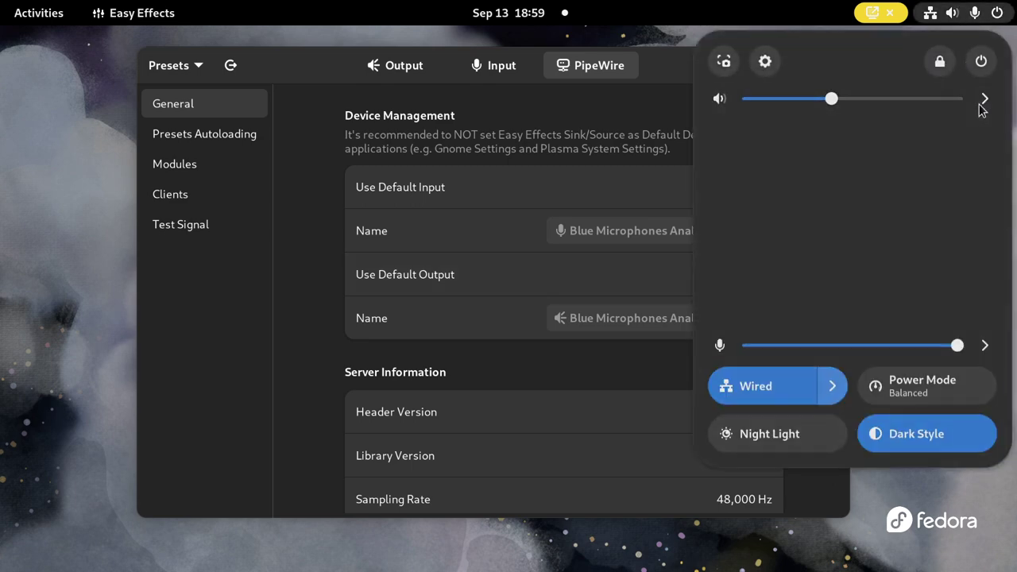
left_click(982, 101)
left_click(983, 133)
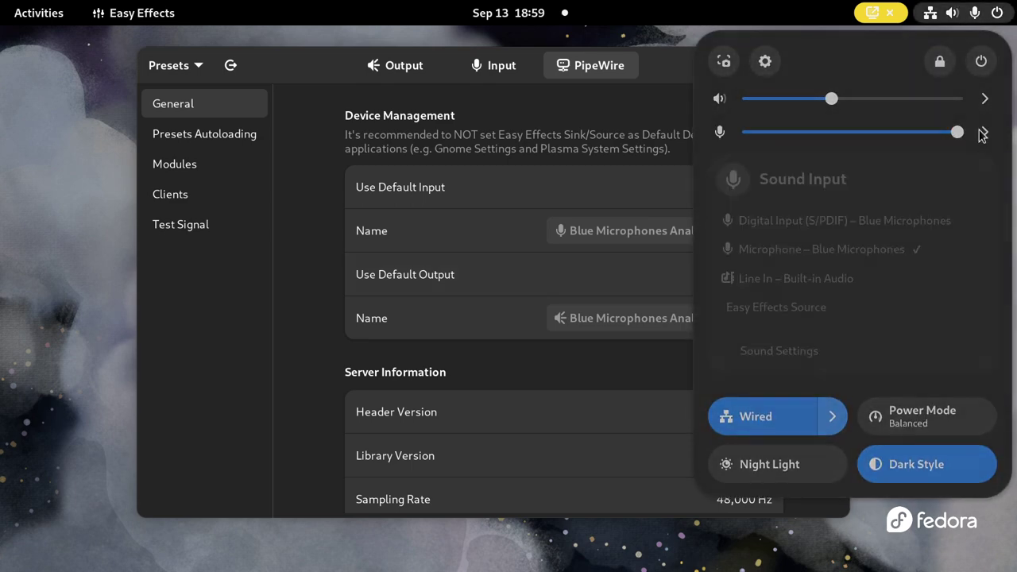
left_click(982, 132)
left_click(560, 186)
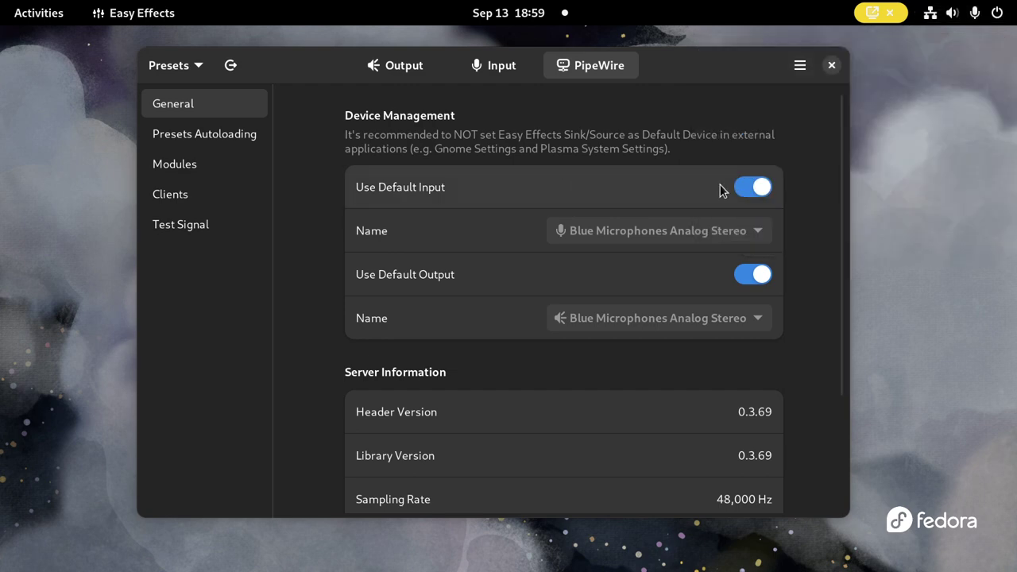
Temporarily disable Use Default Input and Use Default Output to examine the selectable devices for each
left_click(761, 189)
left_click(750, 274)
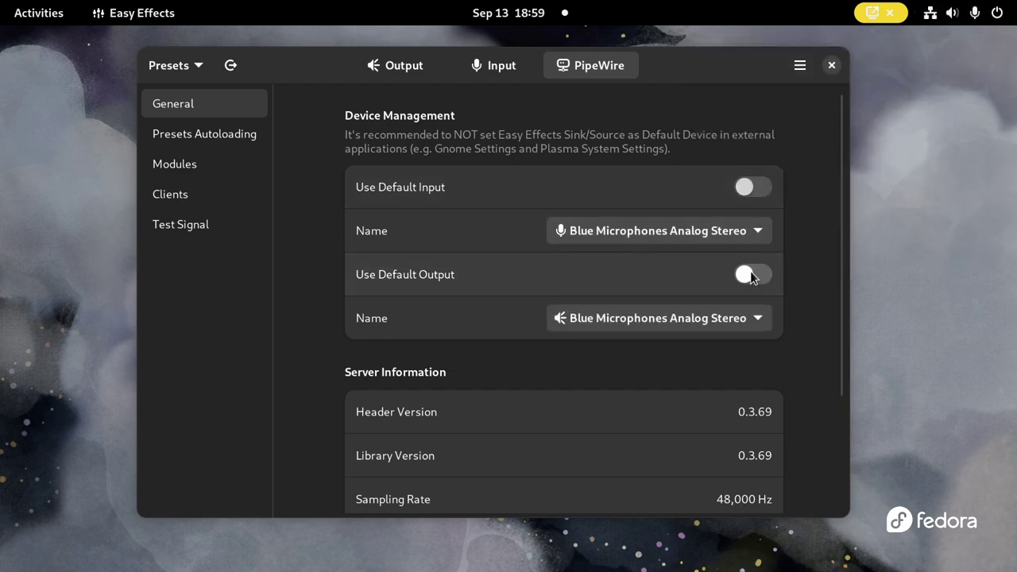
left_click(723, 232)
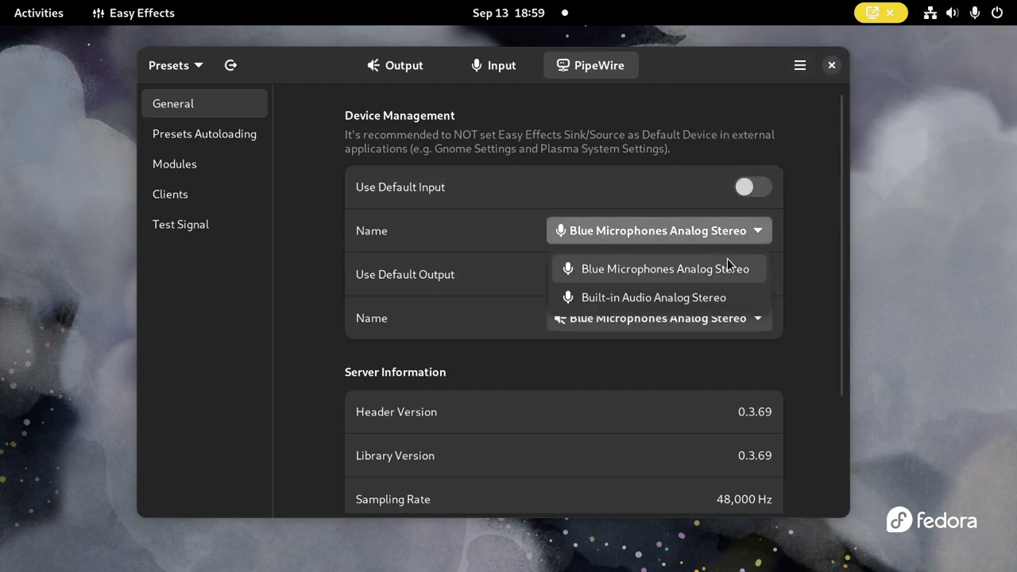
left_click(726, 233)
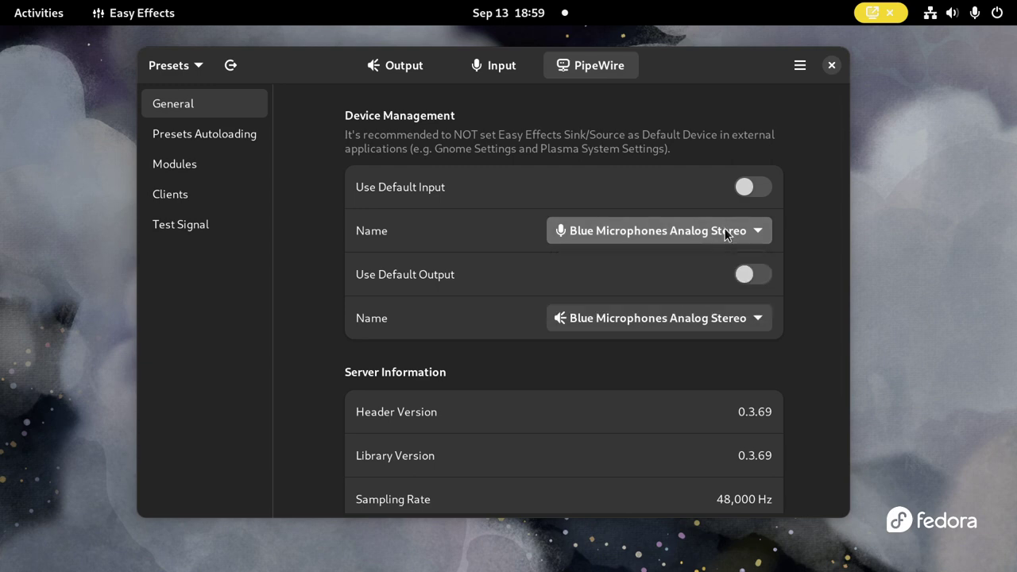
left_click(717, 319)
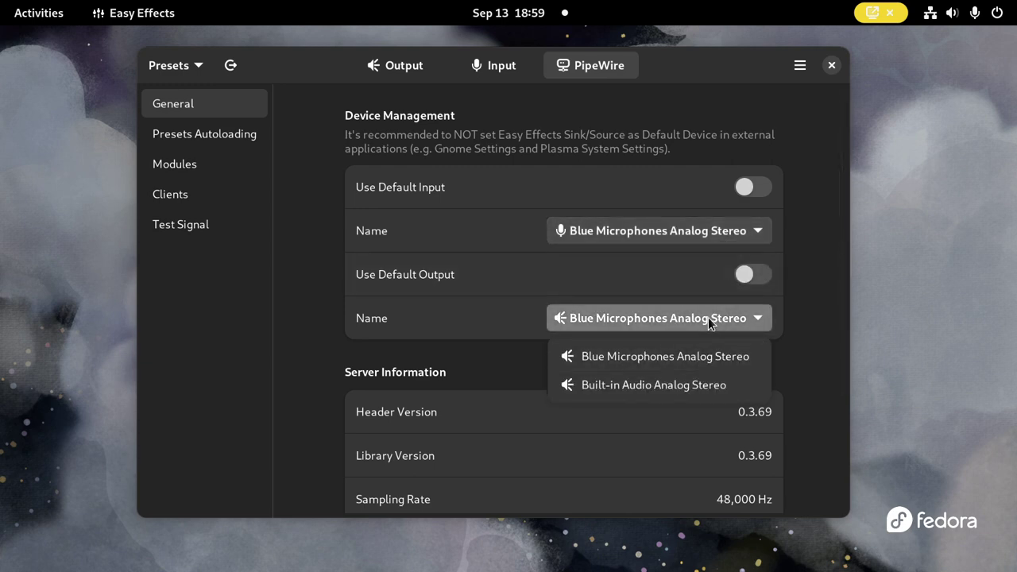
left_click(704, 322)
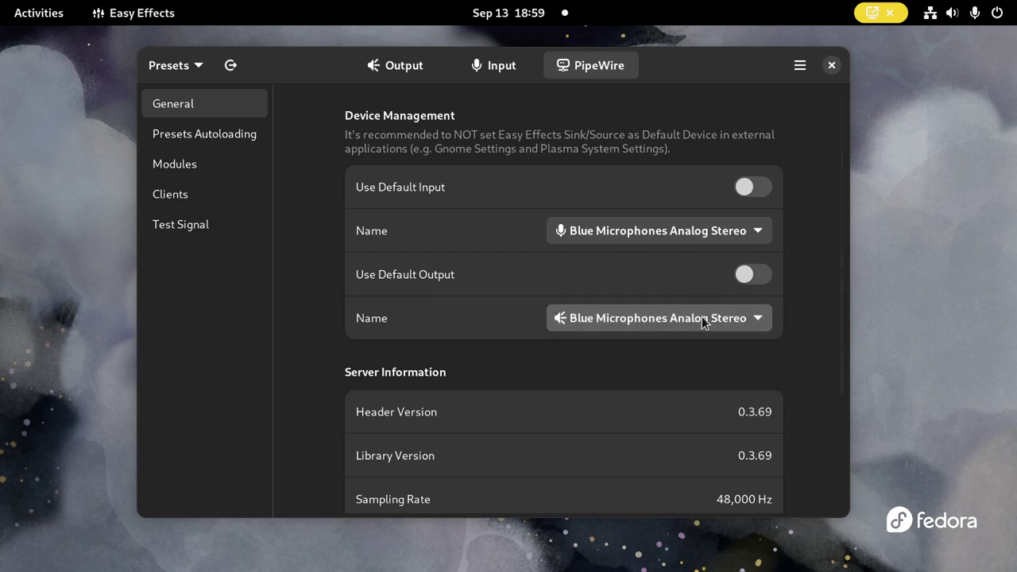
left_click(701, 233)
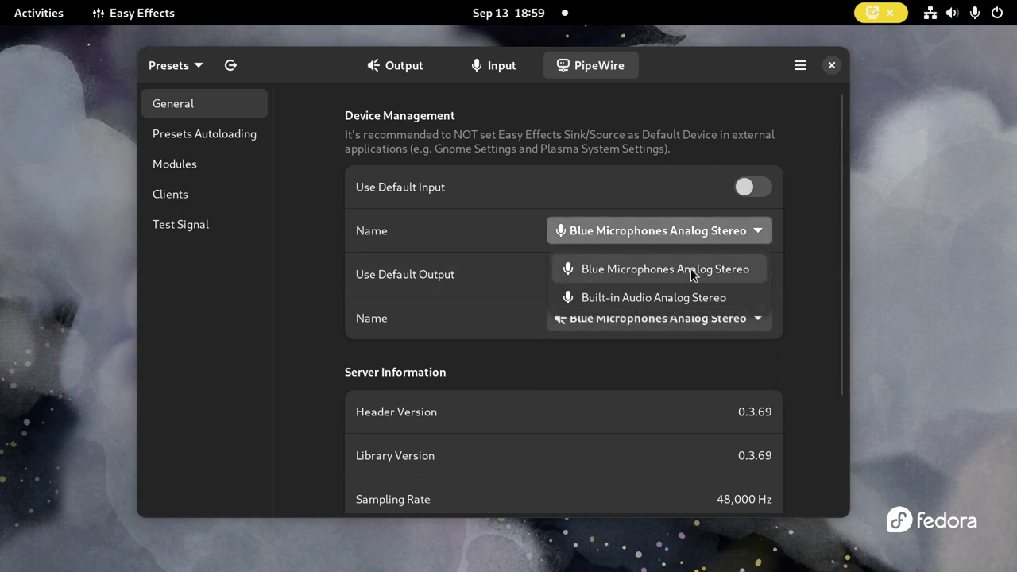
left_click(696, 237)
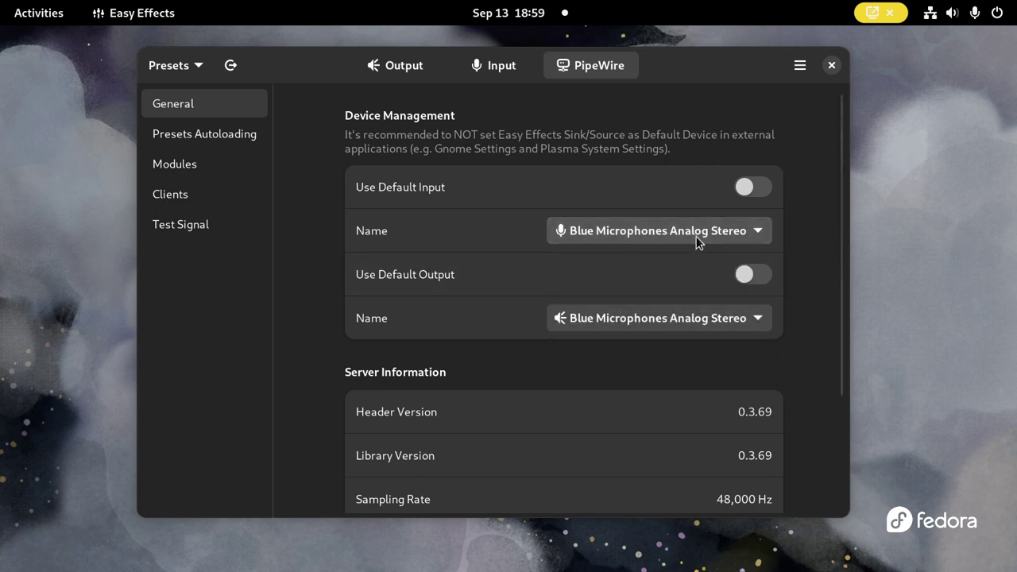
left_click(747, 189)
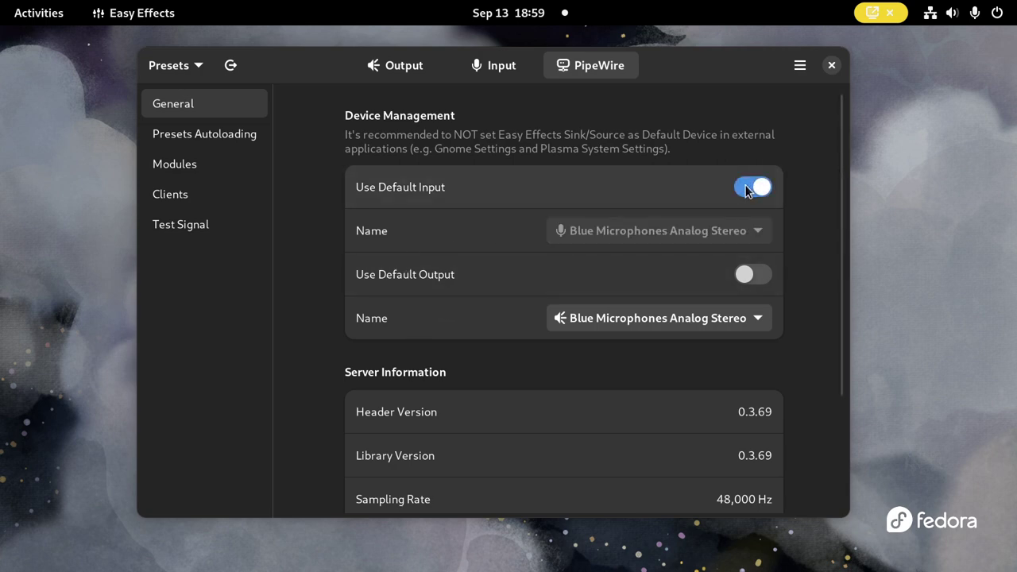
left_click(747, 276)
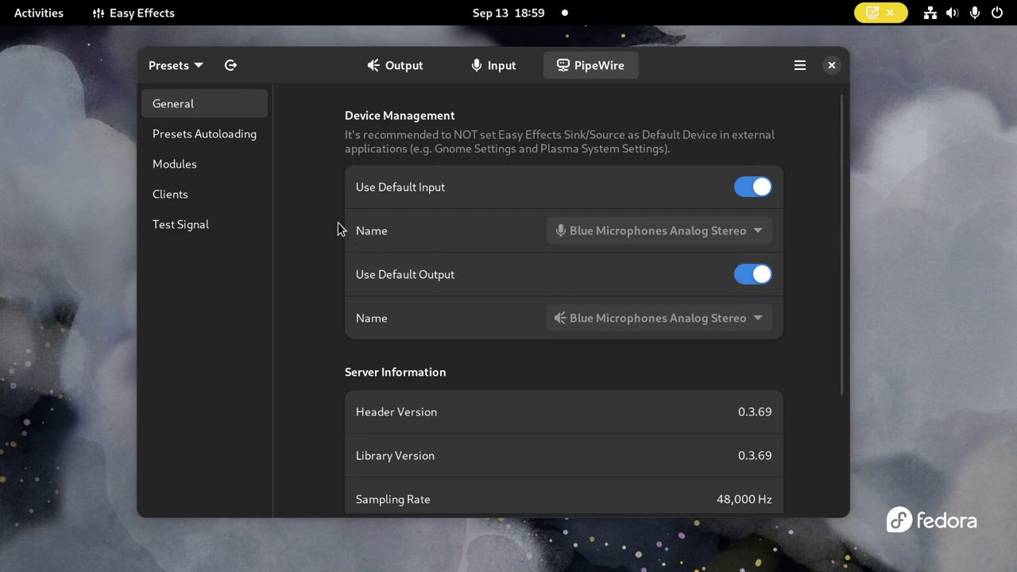
Examine the output devices and presets offered in the Presets Autoloading settings, keeping Blue Microphones Analog Stereo selected
left_click(222, 140)
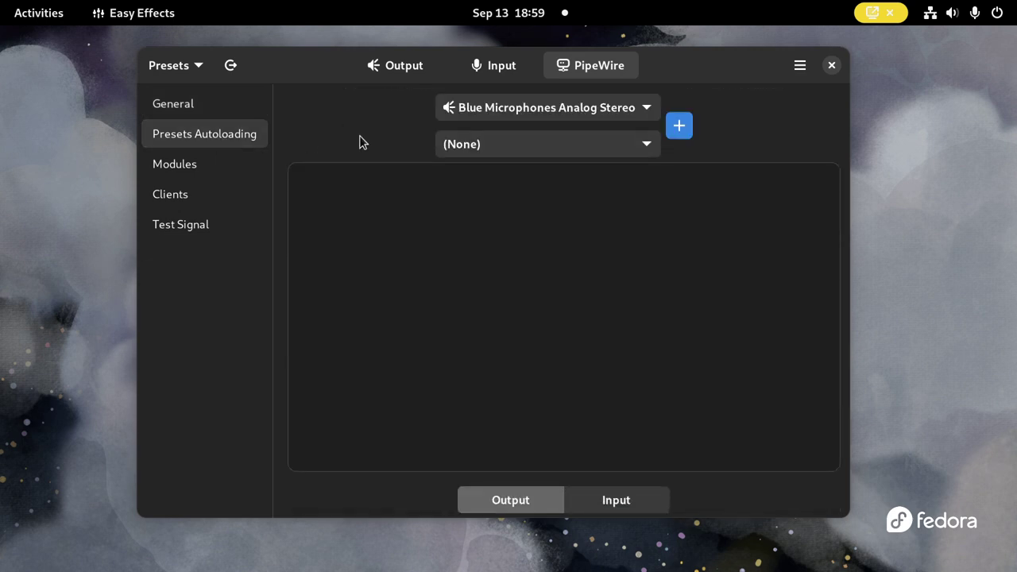
left_click(568, 116)
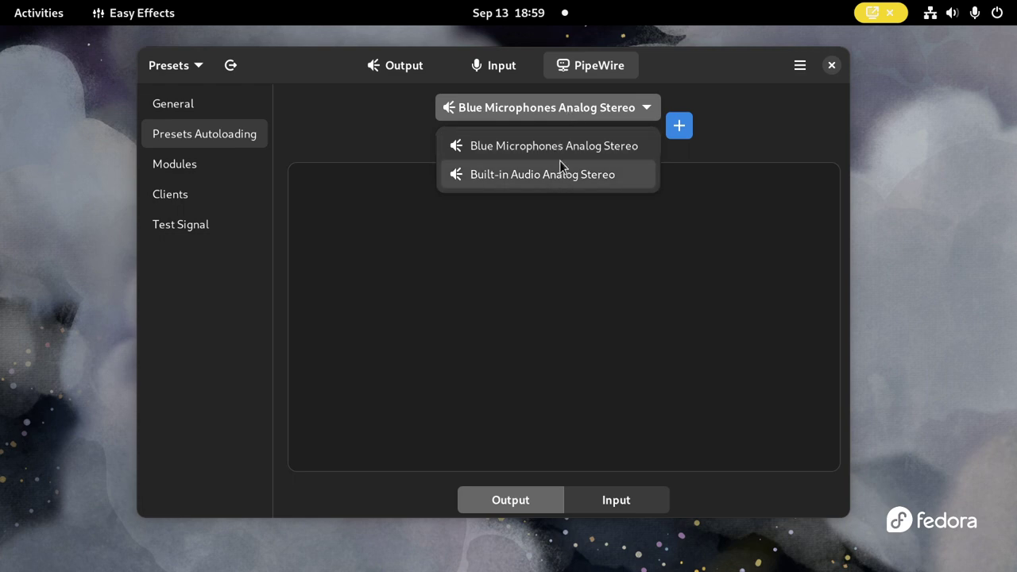
left_click(567, 146)
left_click(572, 144)
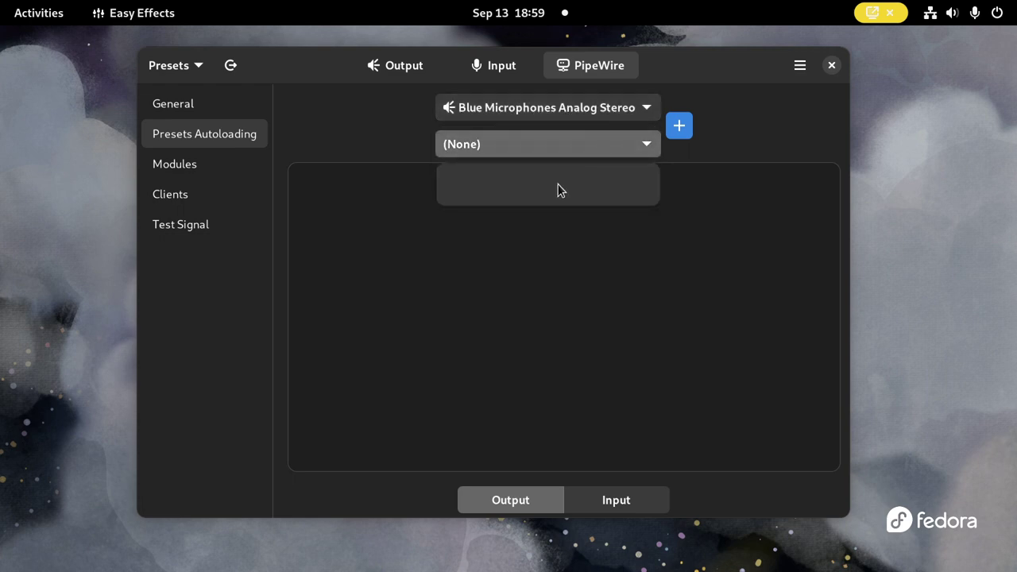
left_click(569, 143)
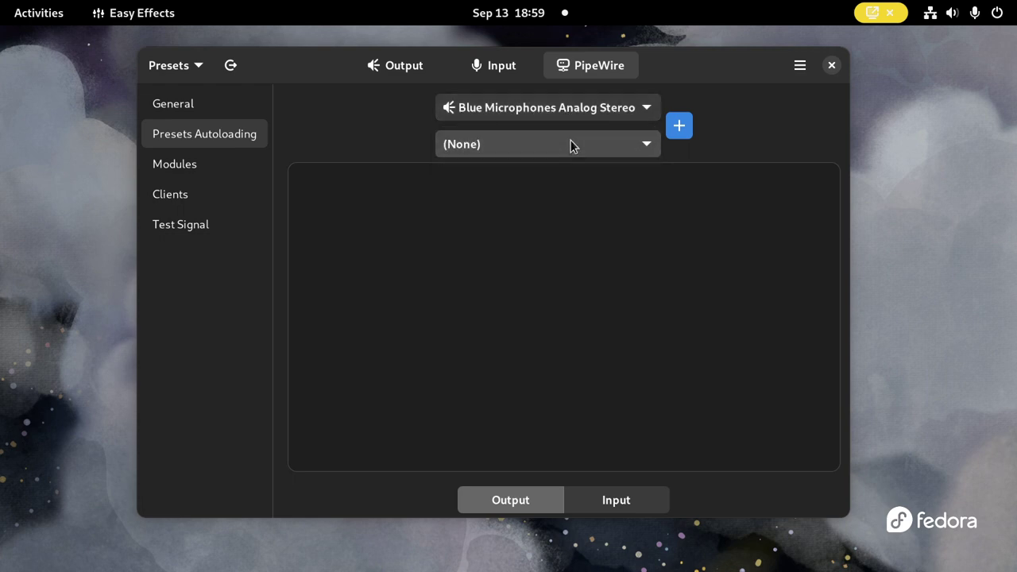
Check the saved presets for both output and input
left_click(189, 71)
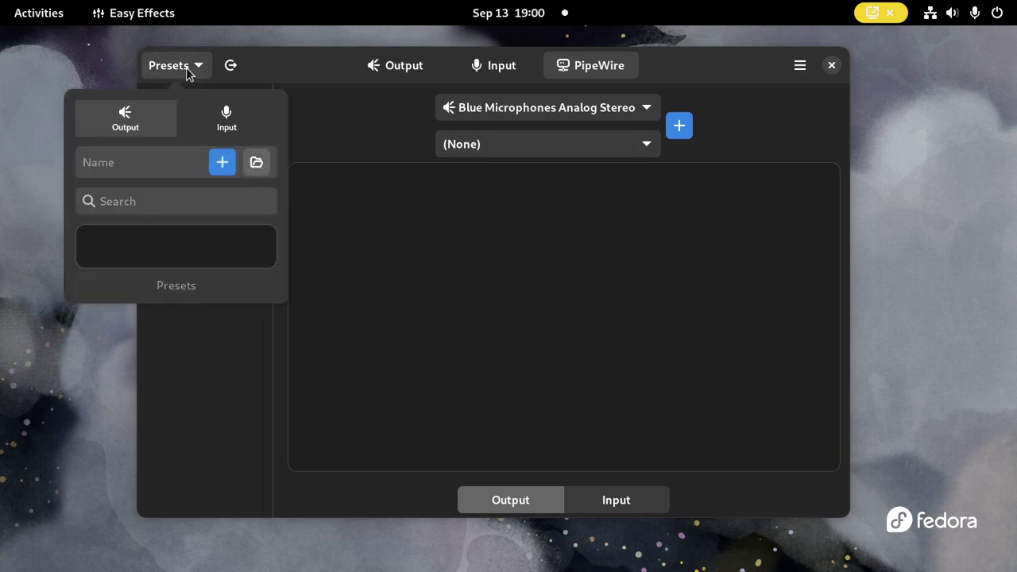
left_click(224, 127)
left_click(164, 125)
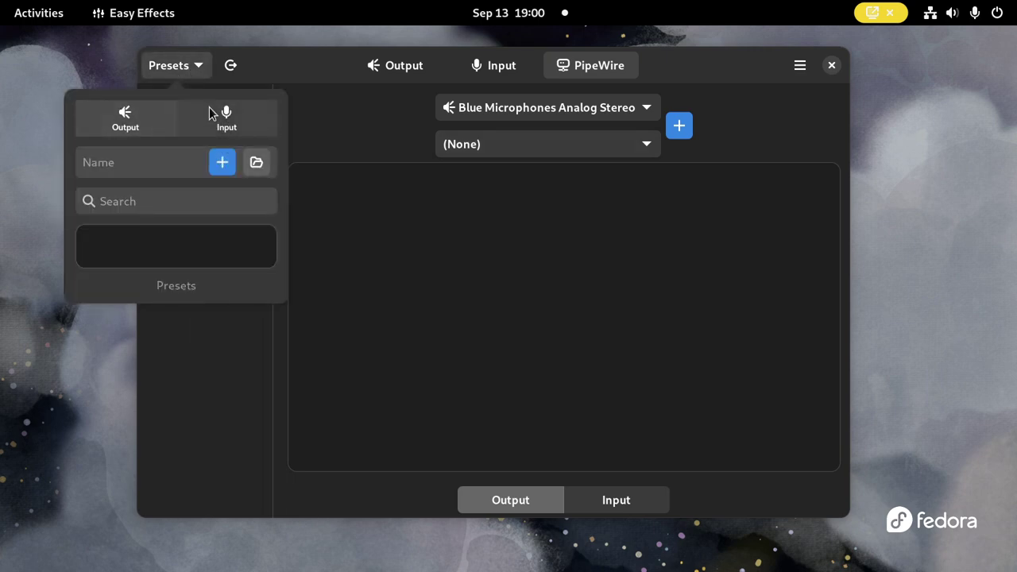
left_click(205, 71)
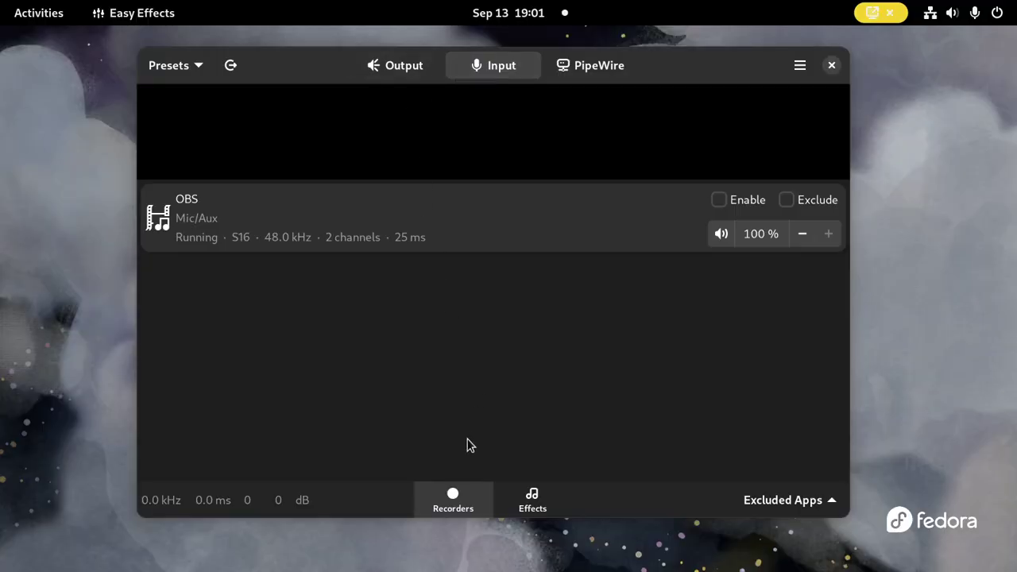
Add the Autogain, Bass Enhancer, Bass Loudness and Compressor effects to the output effects chain
left_click(533, 502)
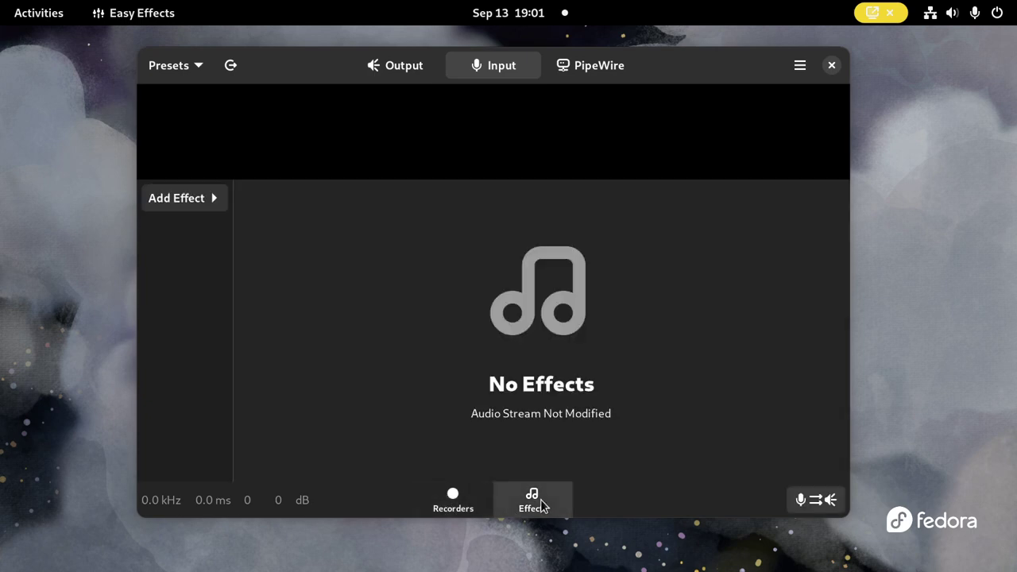
left_click(397, 67)
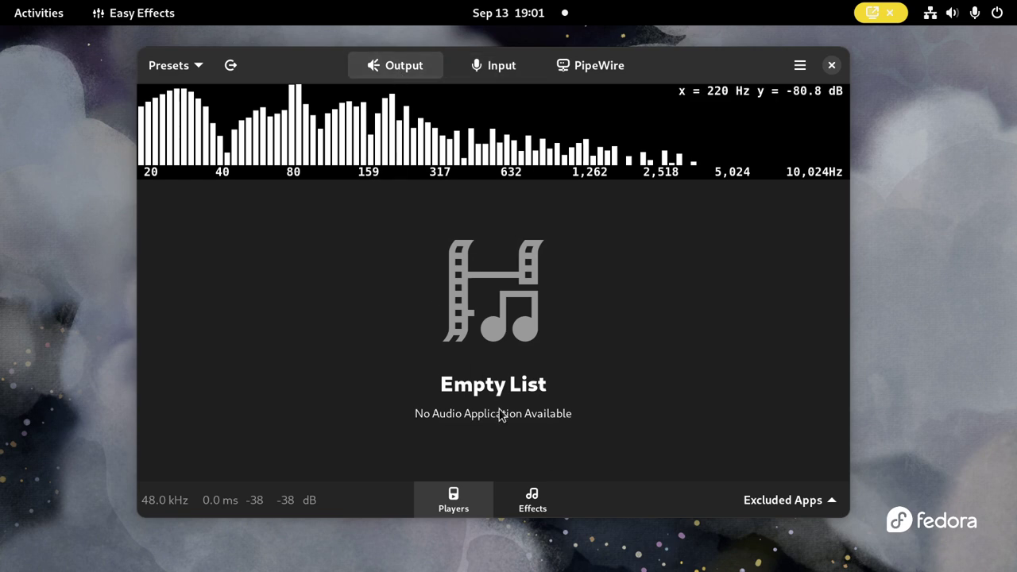
left_click(532, 494)
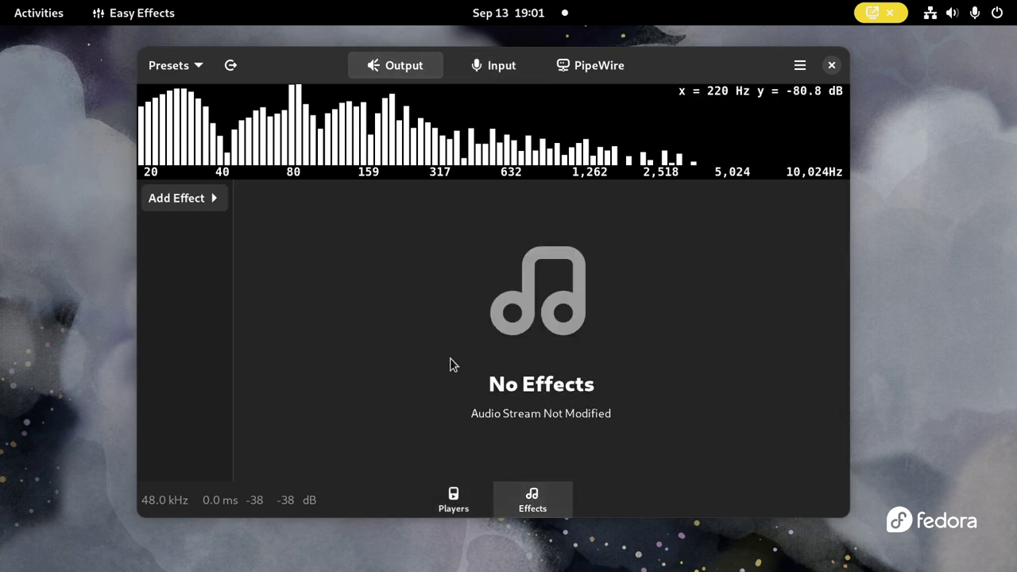
left_click(213, 201)
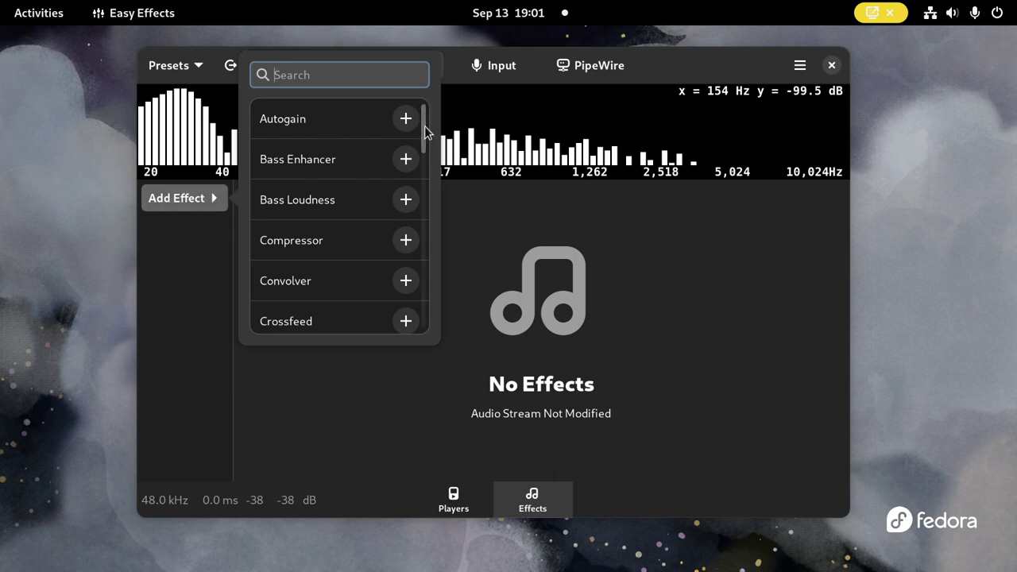
mouse_move(424, 126)
left_mouse_down()
mouse_move(412, 287)
mouse_move(413, 119)
left_mouse_up()
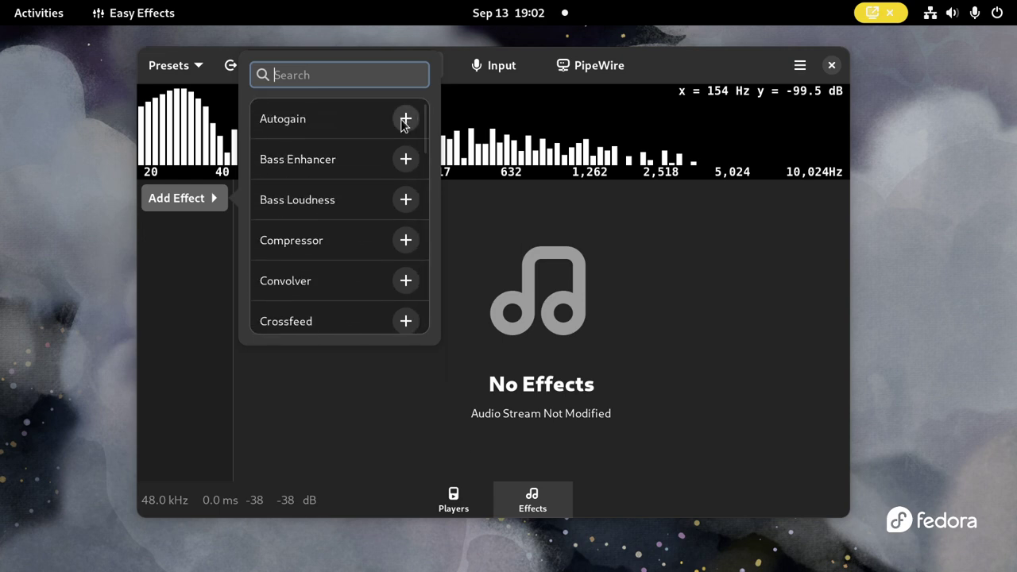
left_click(404, 121)
left_click(438, 162)
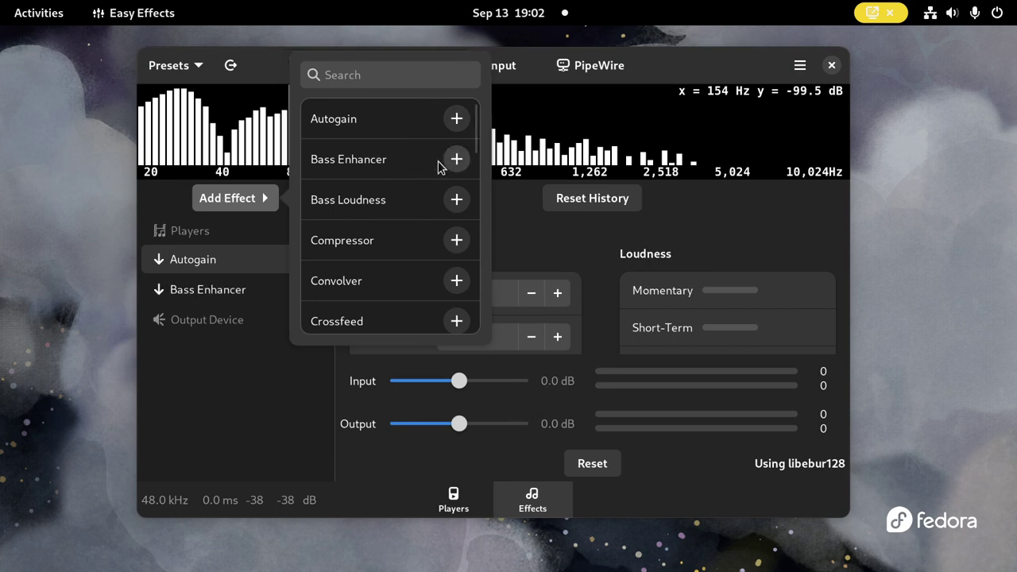
left_click(455, 199)
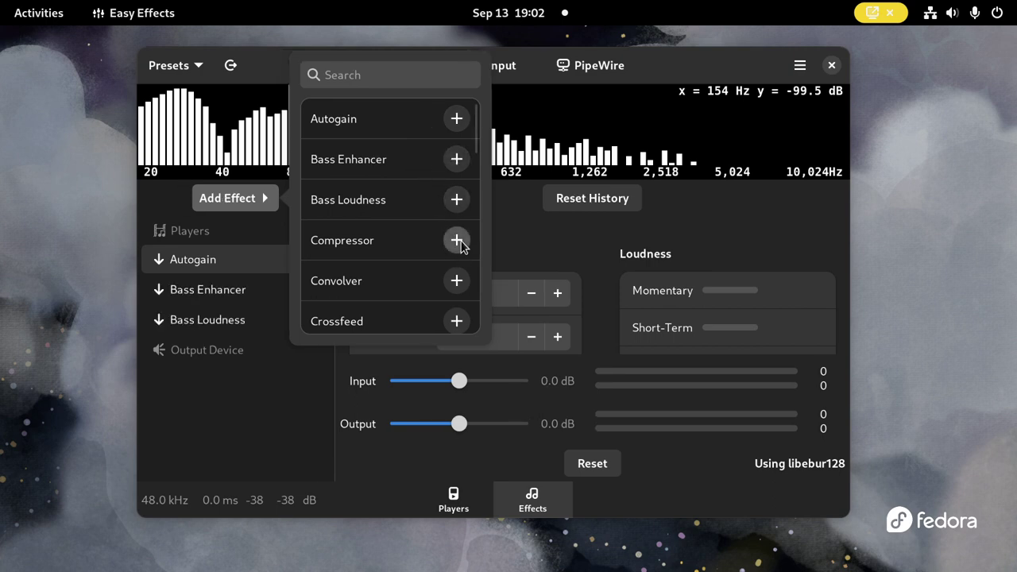
left_click(457, 240)
left_click(282, 443)
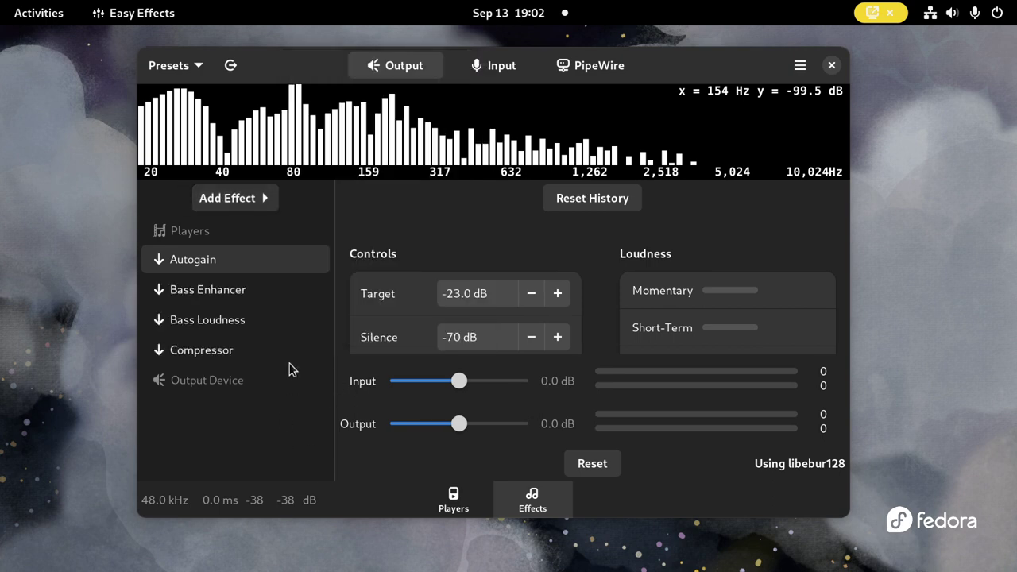
Add the Crossfeed effect to the output effects chain
mouse_move(302, 262)
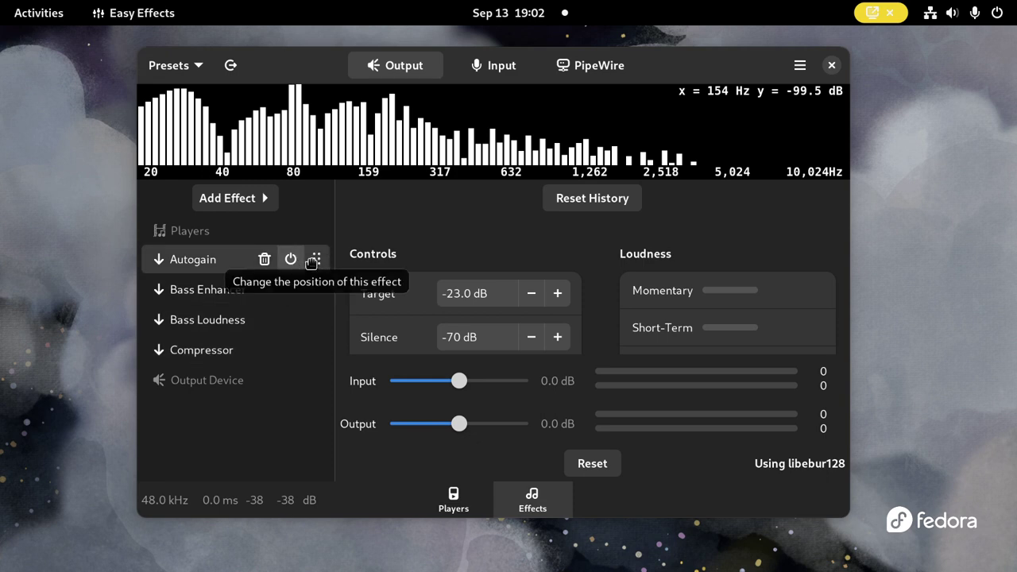
left_click(270, 201)
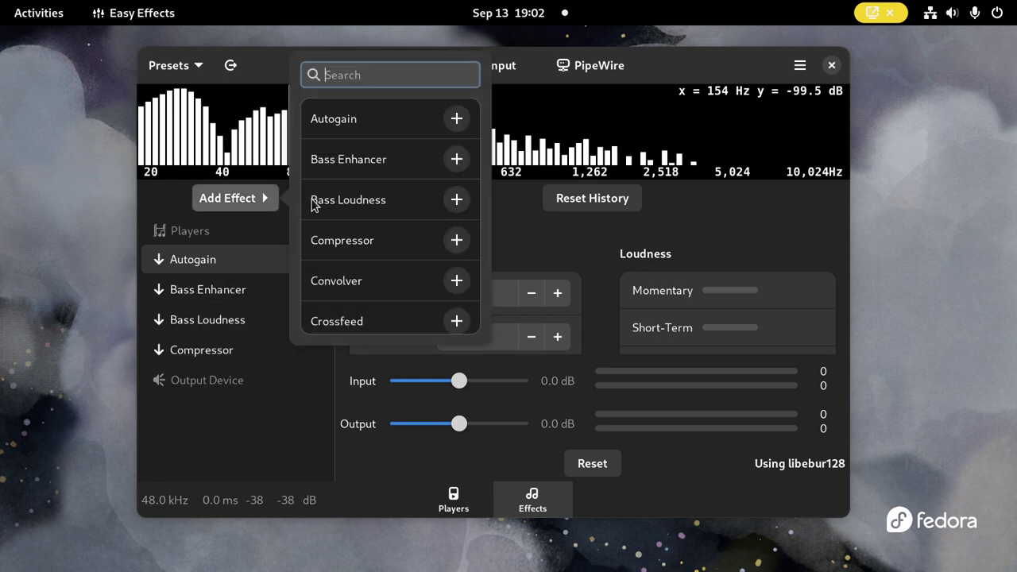
left_click(454, 325)
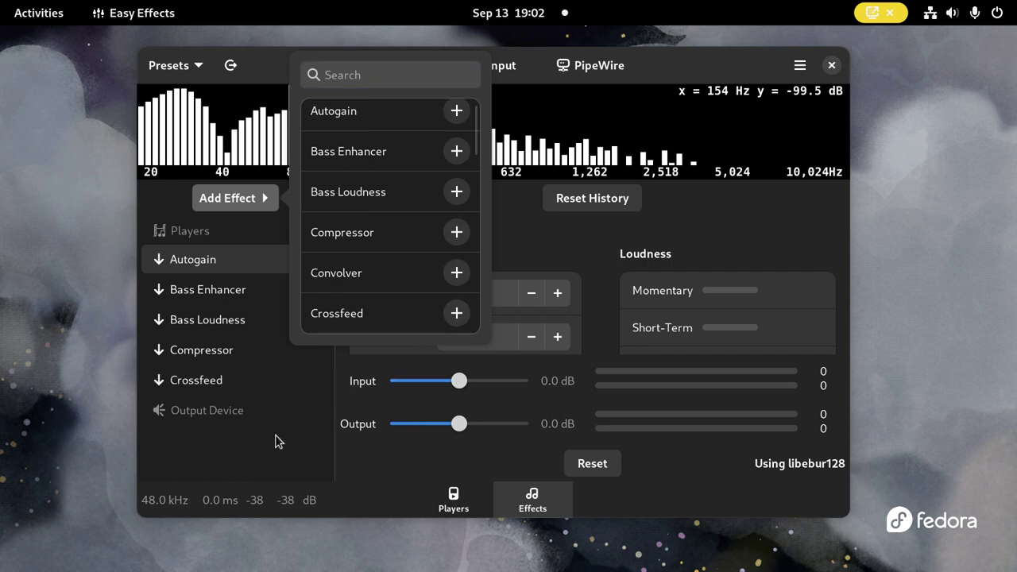
left_click(257, 453)
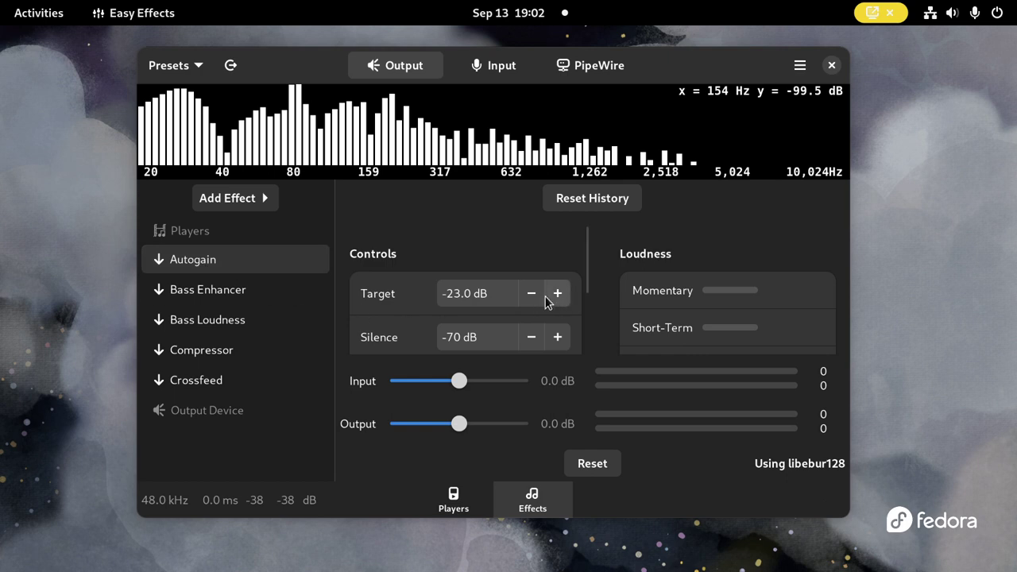
Examine the settings of the Autogain and Bass Enhancer output effects without changing their values
scroll(584, 278, "down", 3)
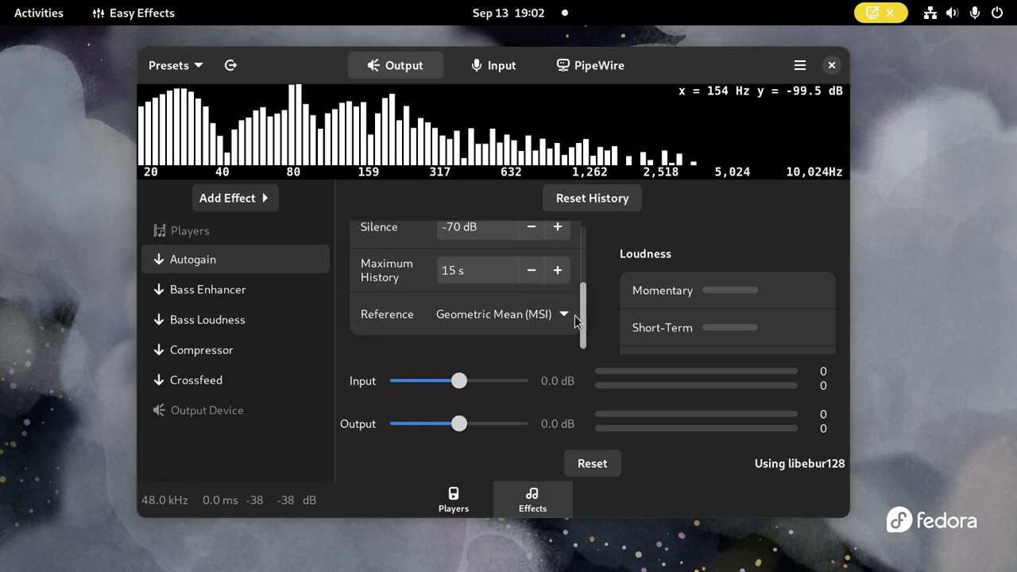
scroll(576, 318, "up", 3)
left_click(190, 291)
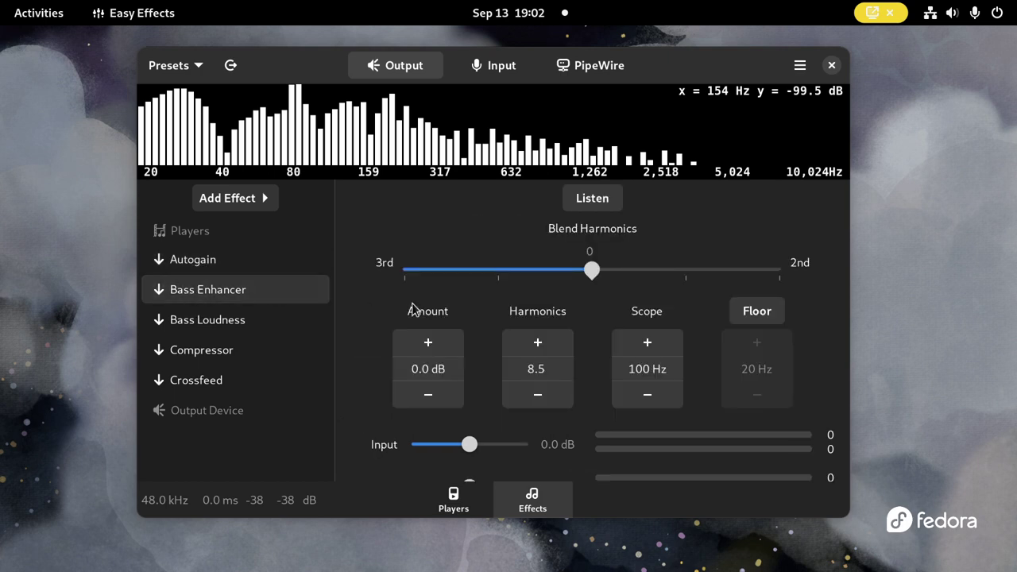
mouse_move(592, 272)
left_mouse_down()
mouse_move(548, 274)
mouse_move(592, 272)
left_mouse_up()
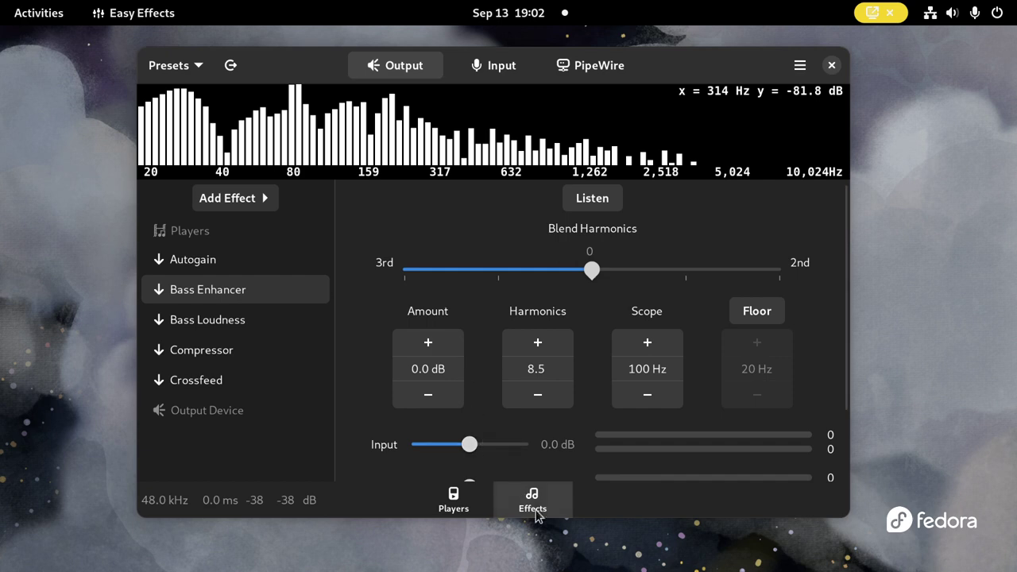
Add the Convolver effect to the input effects chain and compare it with the output effects chain
left_click(497, 66)
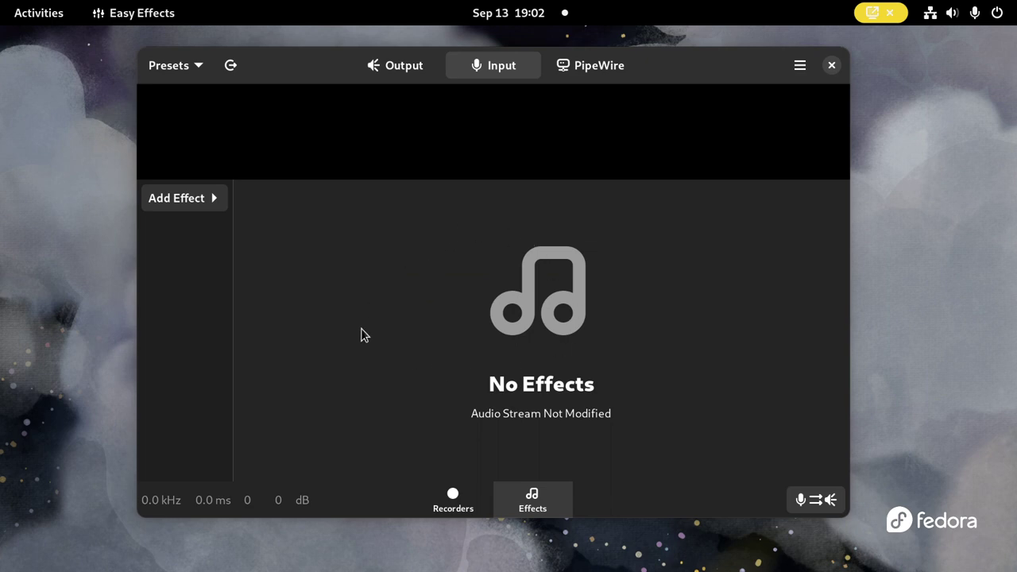
left_click(160, 200)
left_click(405, 282)
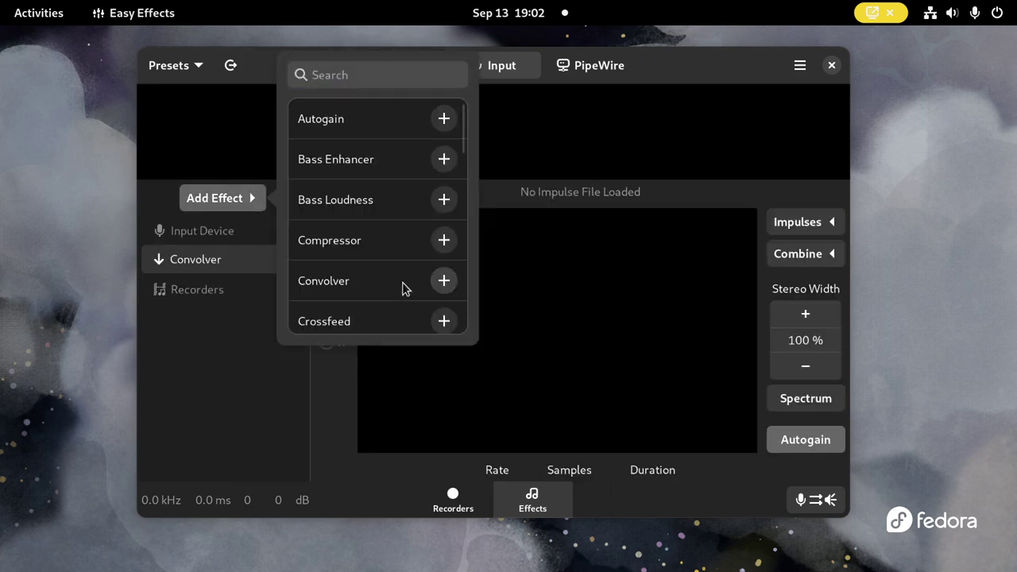
left_click(180, 402)
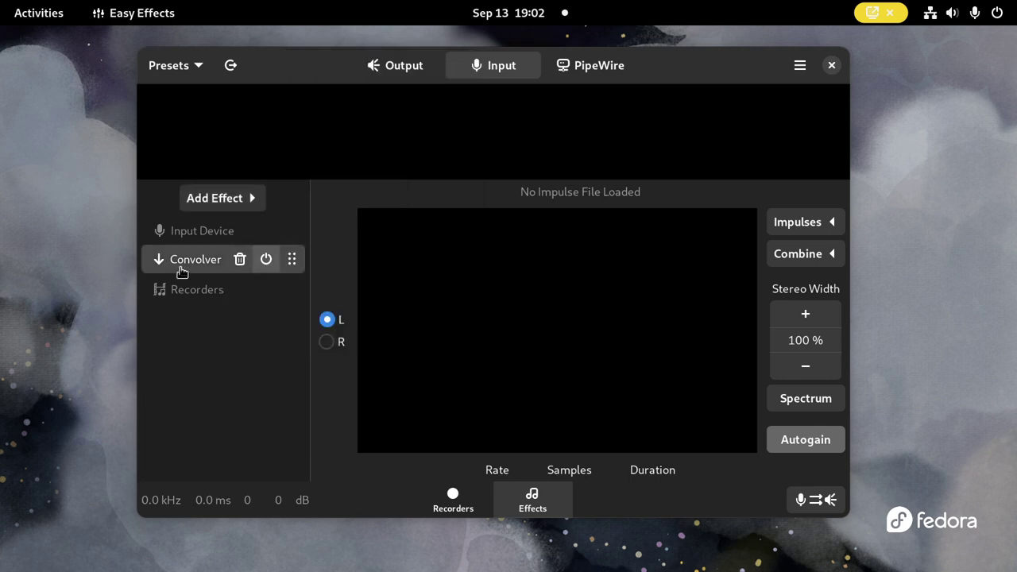
left_click(400, 72)
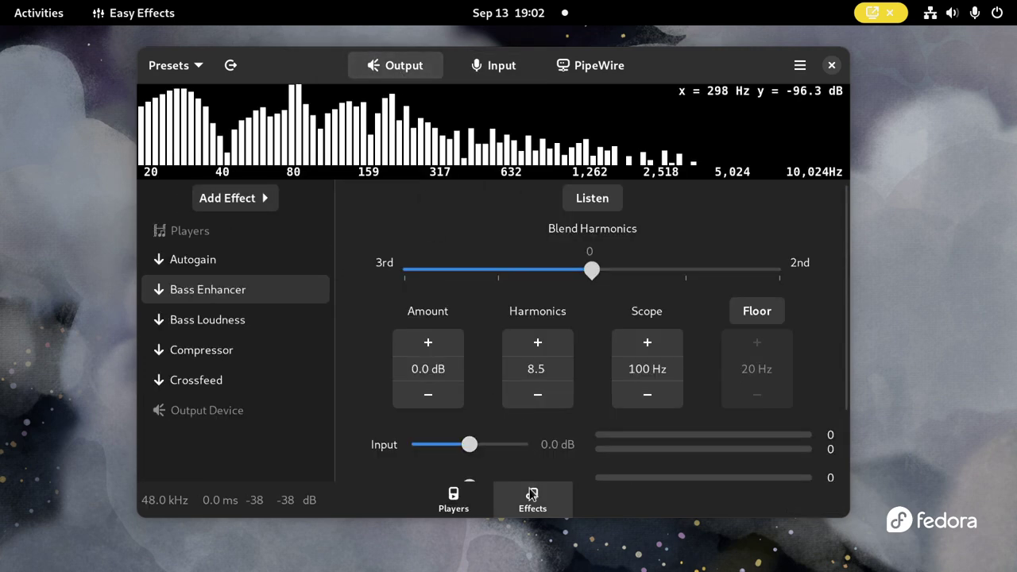
left_click(490, 70)
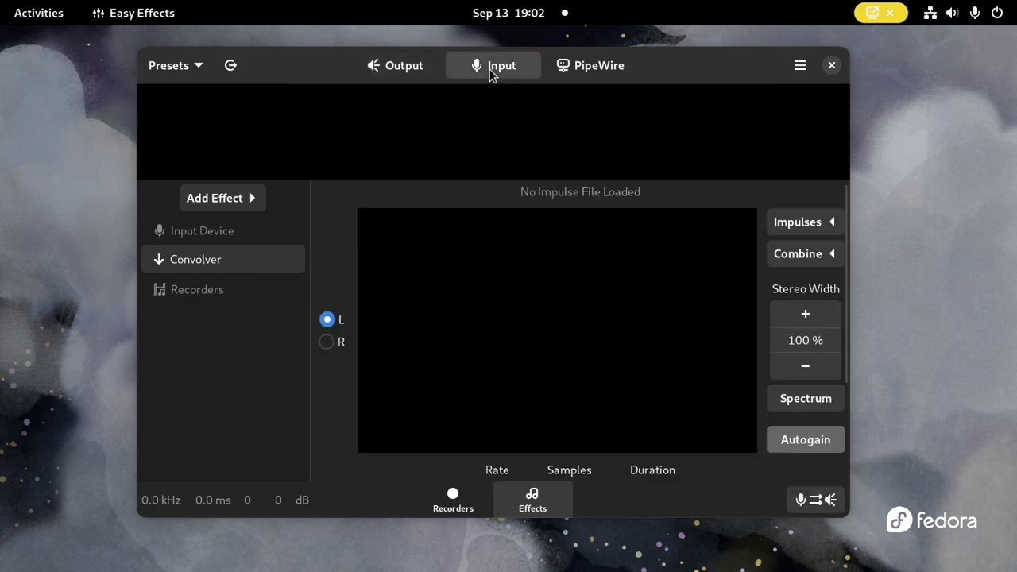
Reorder the output effects as Compressor, Bass Enhancer, Crossfeed, Bass Loudness and Autogain
left_click(400, 75)
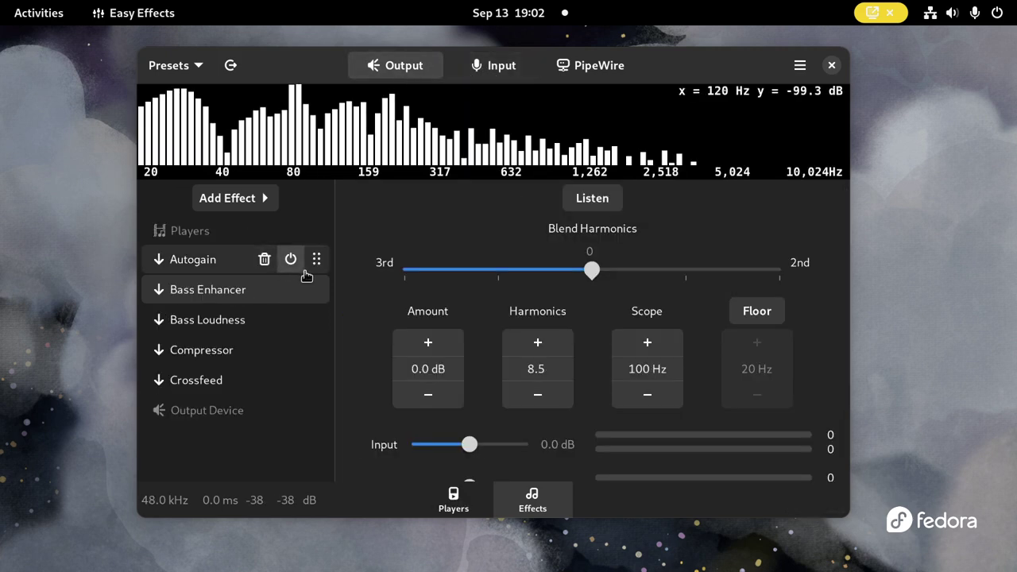
mouse_move(316, 260)
left_mouse_down()
mouse_move(318, 334)
mouse_move(315, 259)
left_mouse_up()
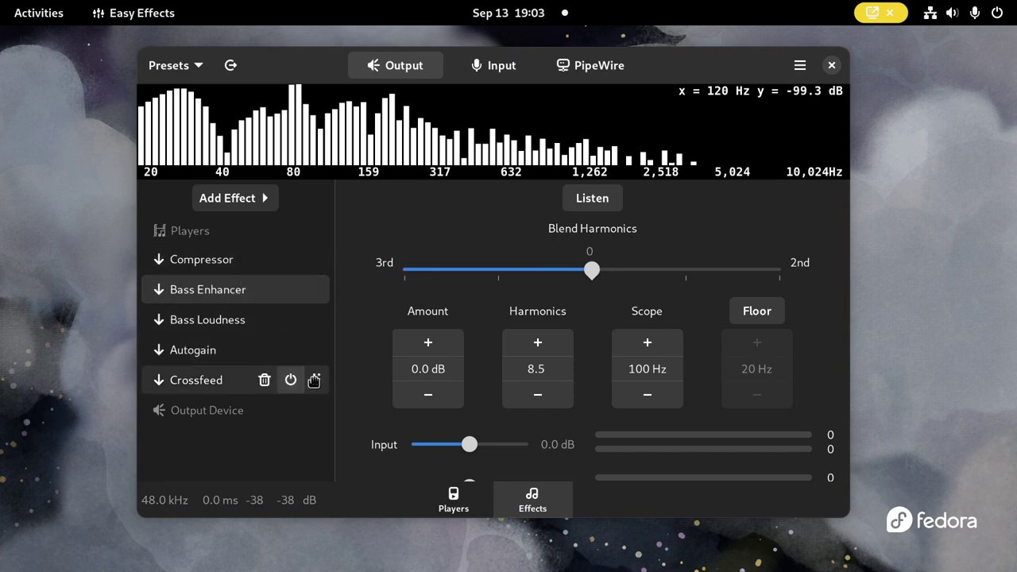
left_click_drag(314, 380, 316, 319)
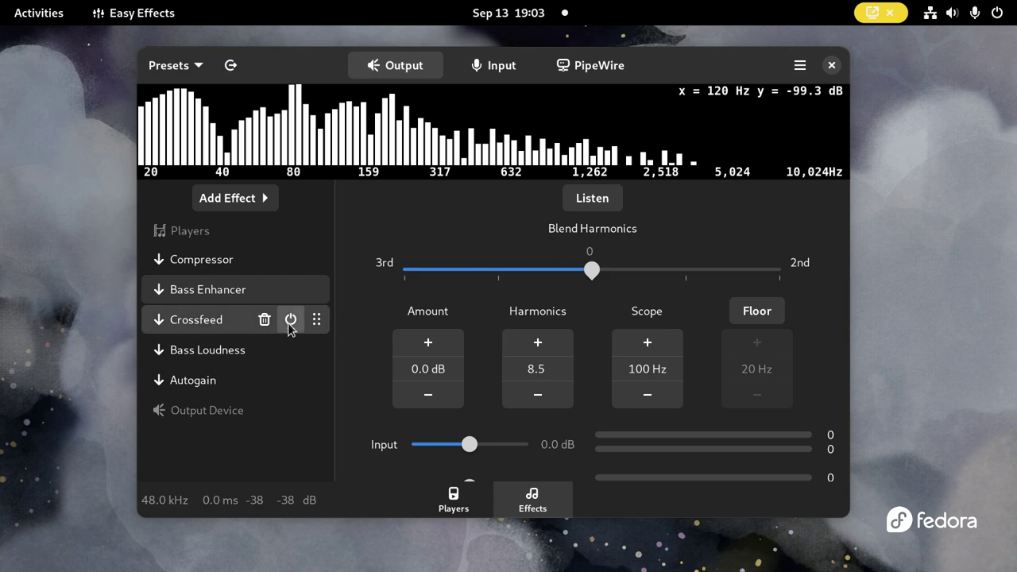
Turn off the Crossfeed, Bass Loudness and Compressor output effects
left_click(290, 321)
left_click(291, 350)
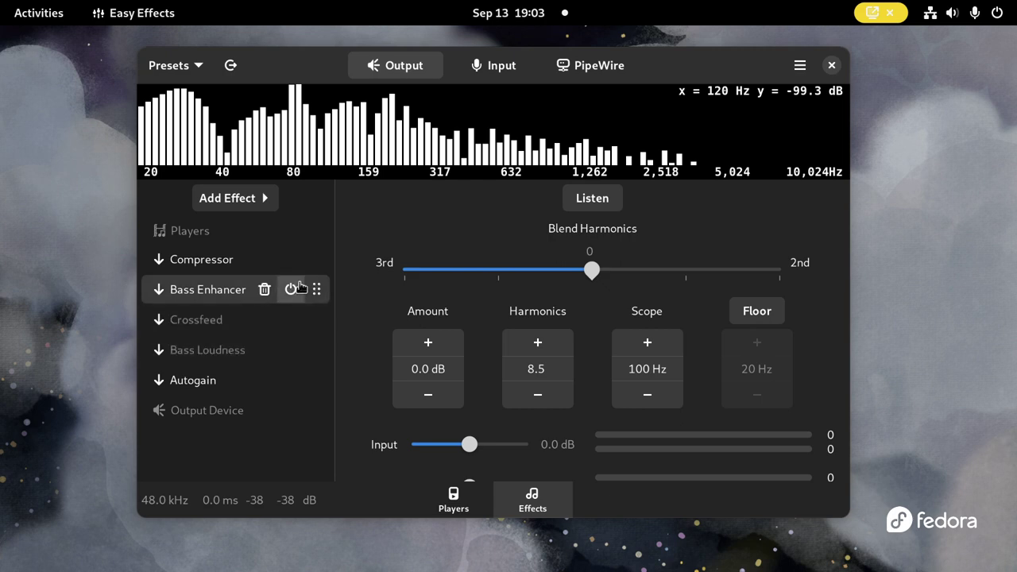
left_click(291, 260)
Remove Compressor and Bass Enhancer from the output effects chain and turn Crossfeed and Bass Loudness back on
left_click(266, 261)
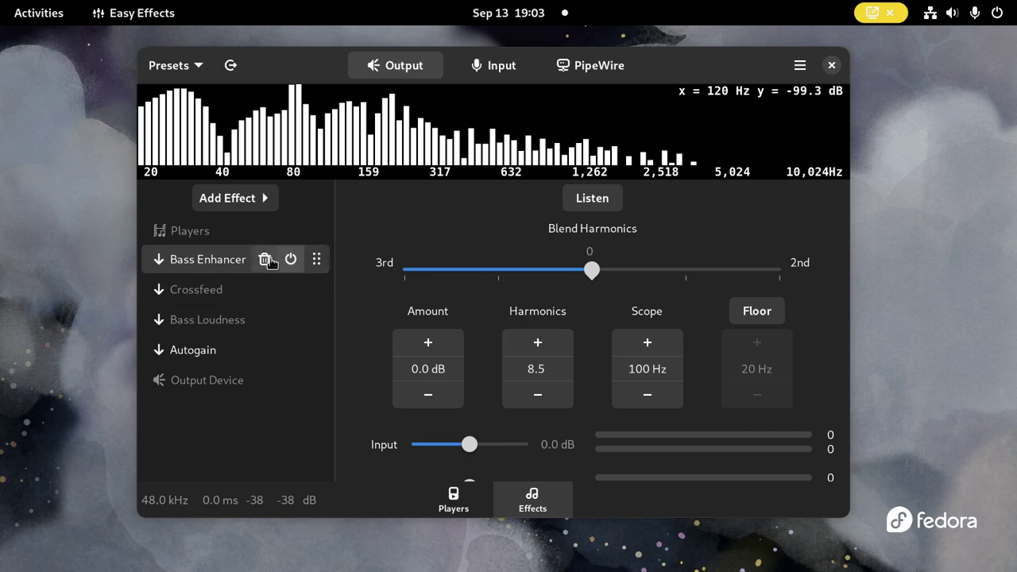
left_click(266, 261)
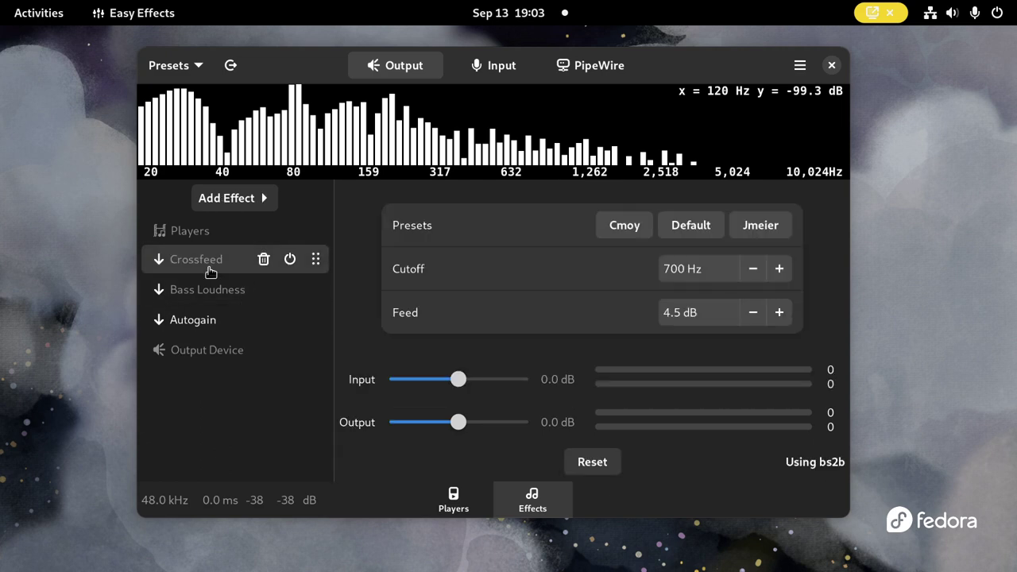
left_click(290, 259)
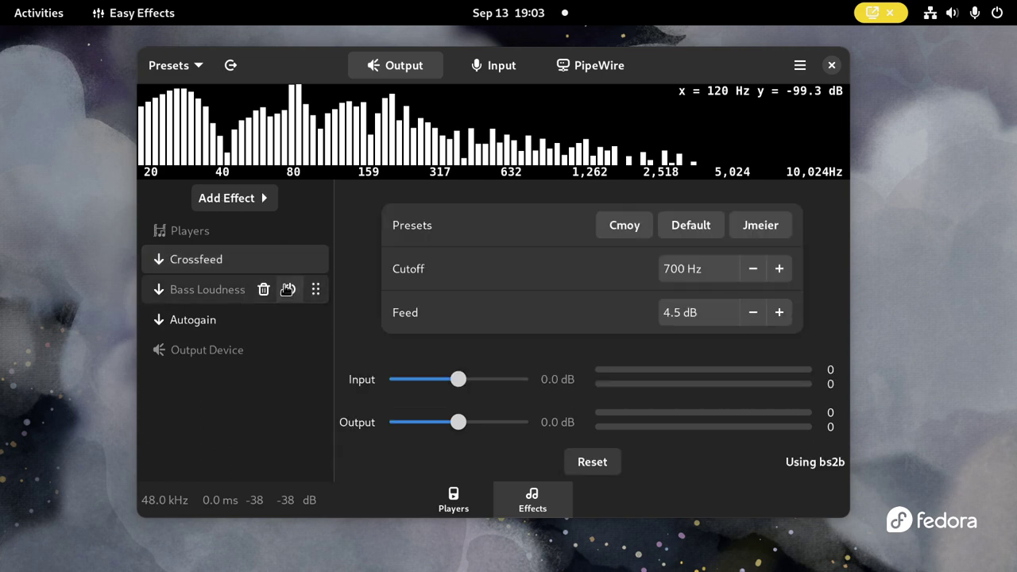
left_click(290, 290)
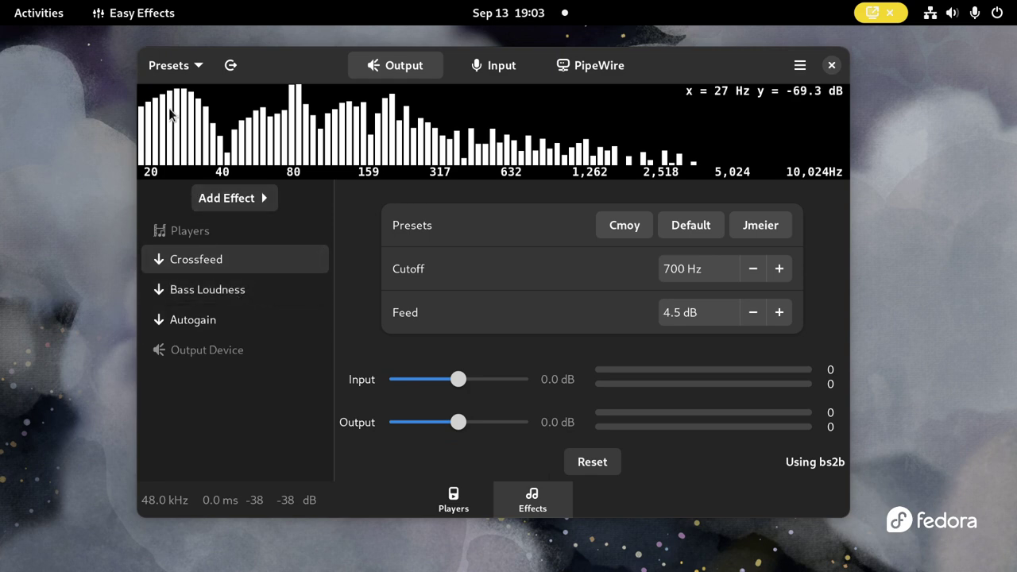
Save the current output effects chain as an output preset named easyeffects
left_click(181, 71)
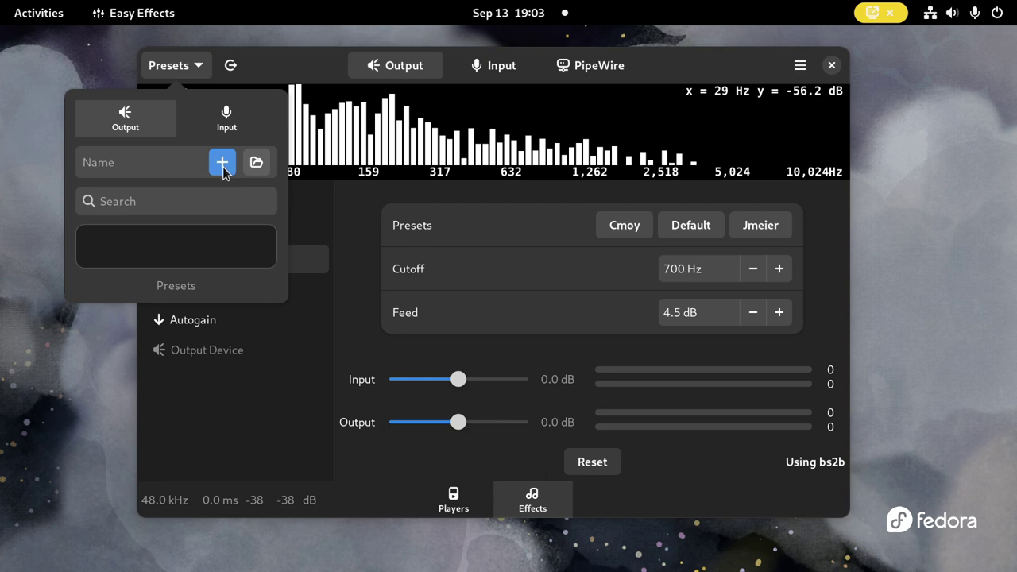
left_click(179, 161)
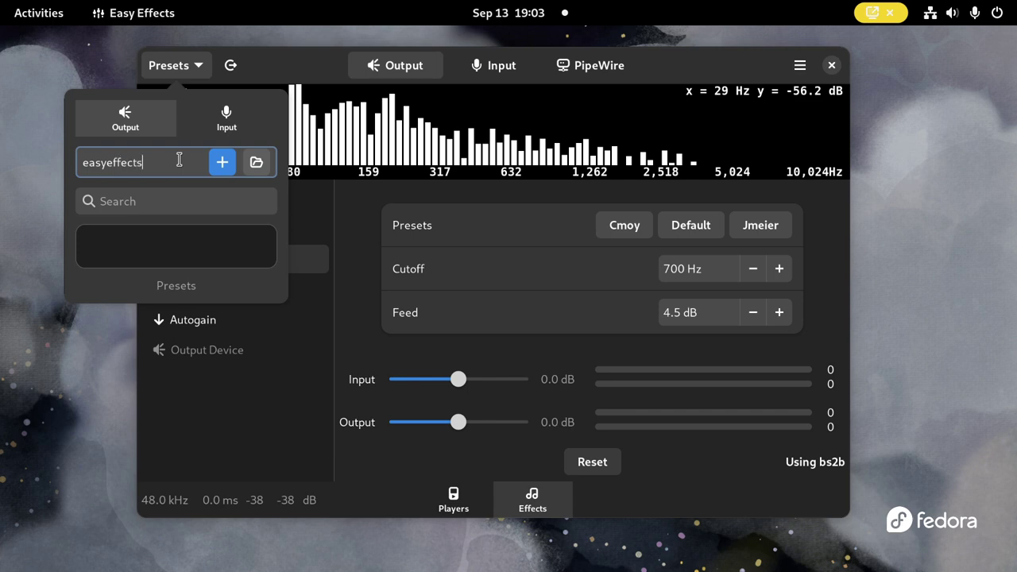
left_click(222, 163)
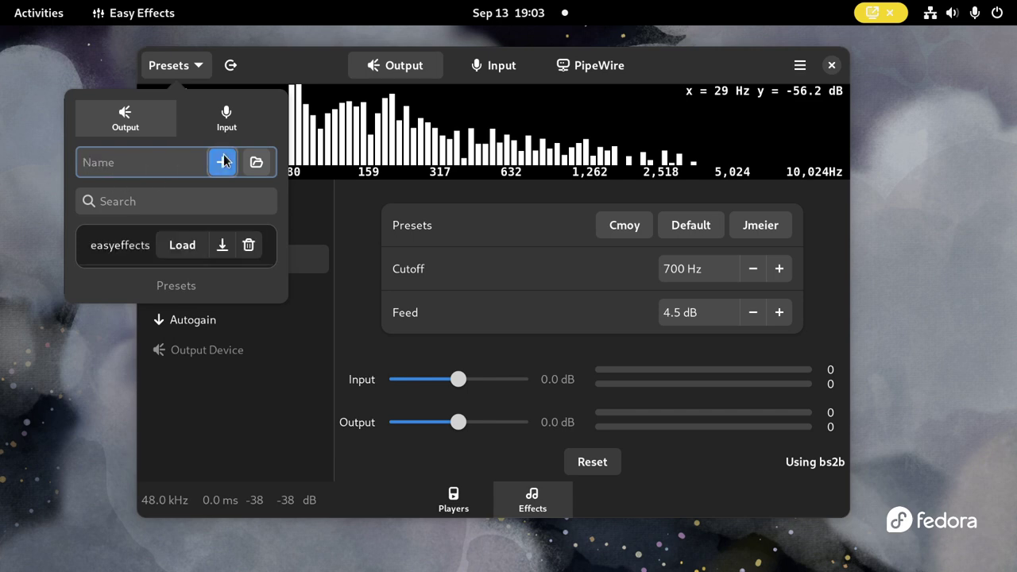
left_click(267, 432)
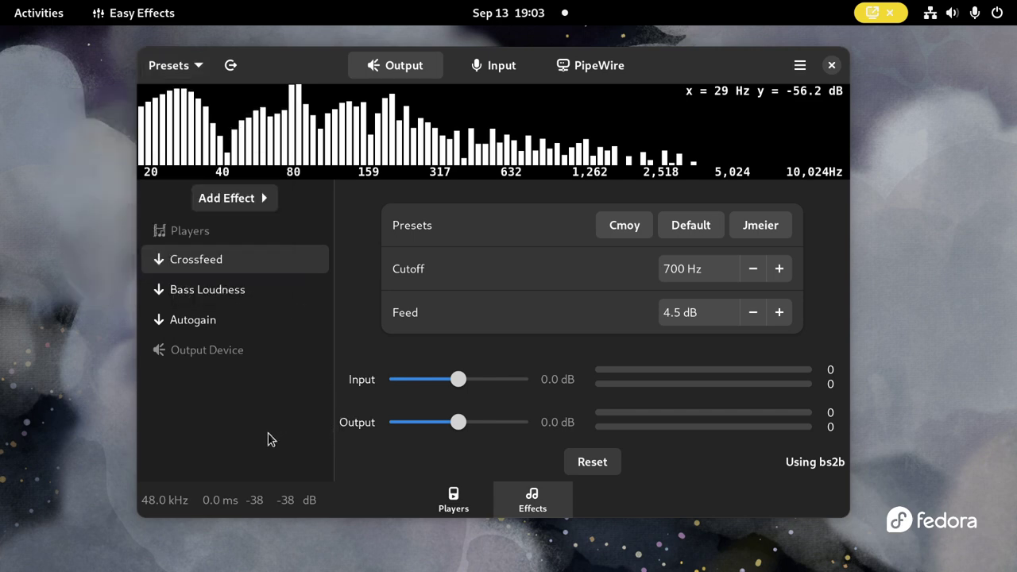
Choose the easyeffects preset for the Blue Microphones Analog Stereo output in the PipeWire Presets Autoloading settings
left_click(588, 69)
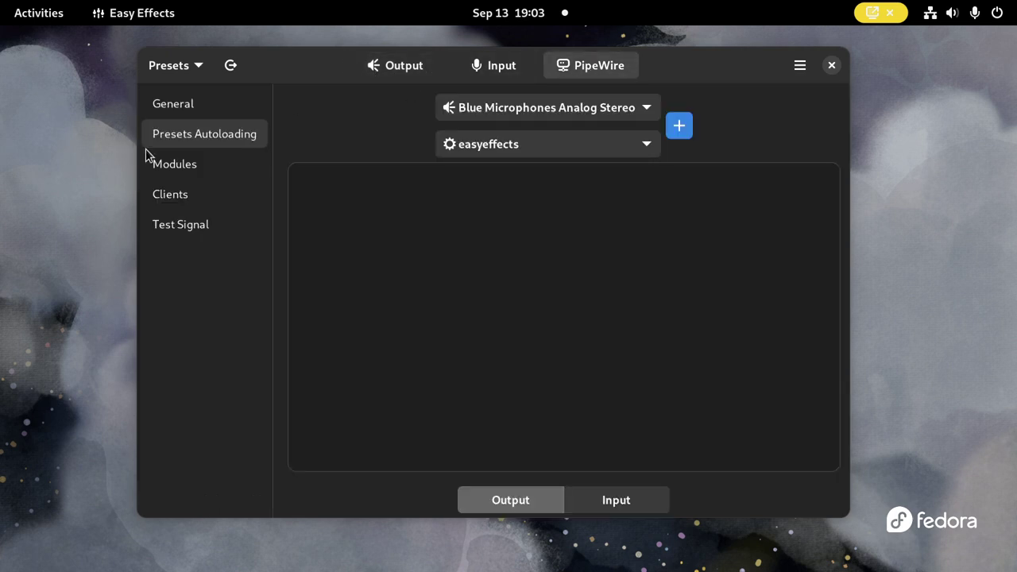
left_click(573, 144)
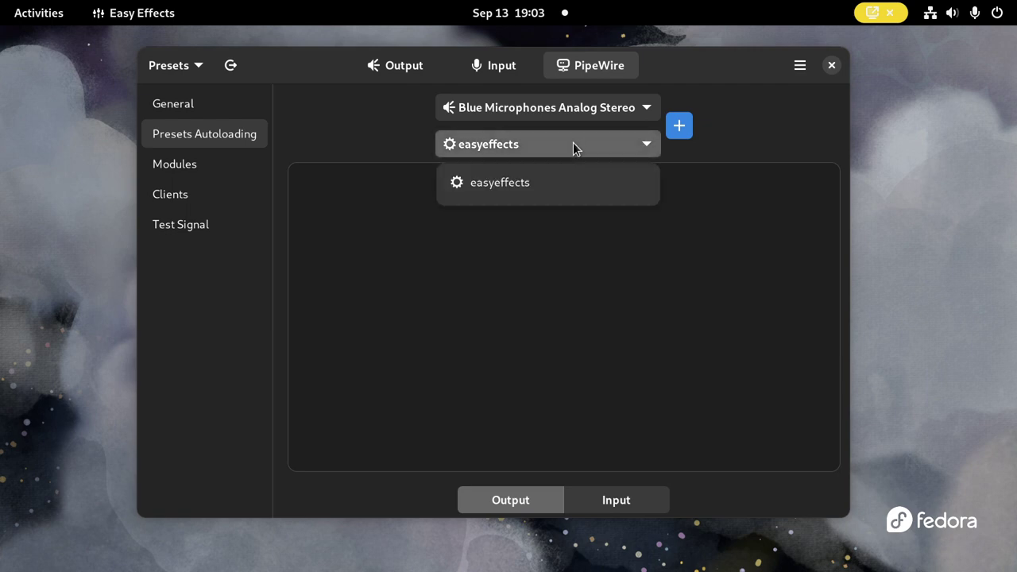
left_click(526, 189)
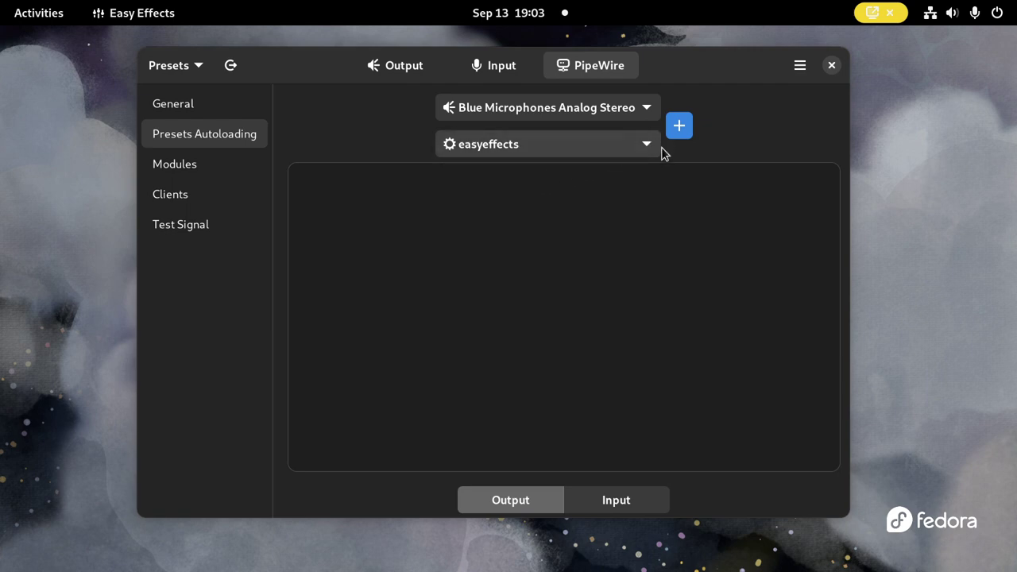
Add the autoloading entry that assigns the easyeffects preset to the Blue Microphones Analog Stereo output
left_click(671, 133)
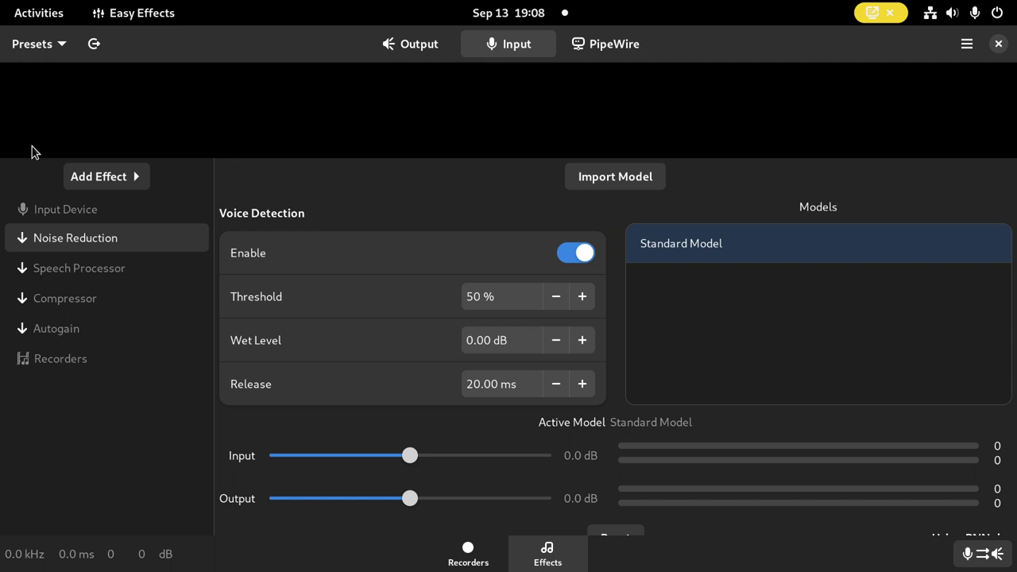
Open the Speech Processor input effect and switch its Denoise option on and back off
mouse_move(42, 245)
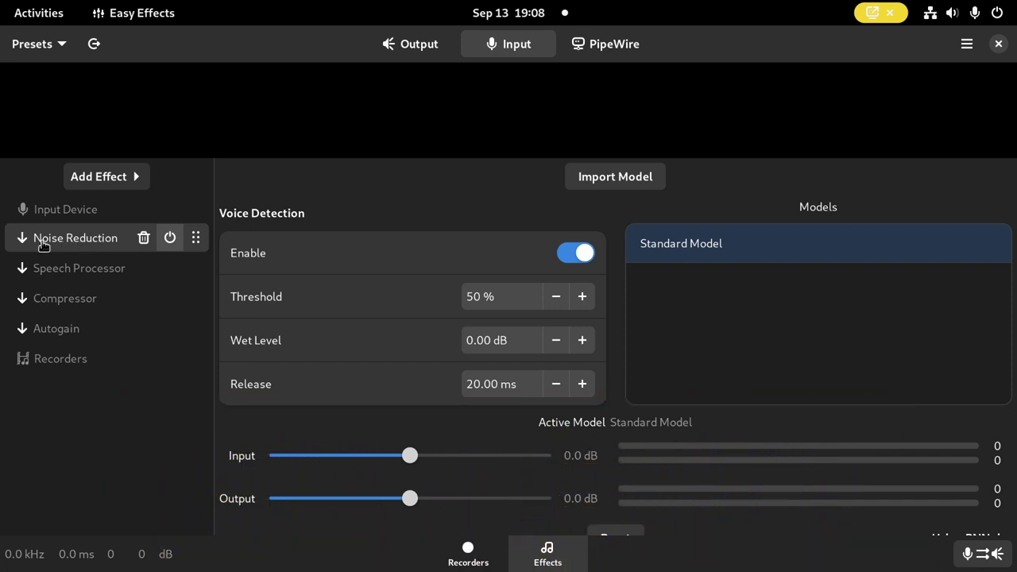
mouse_move(41, 267)
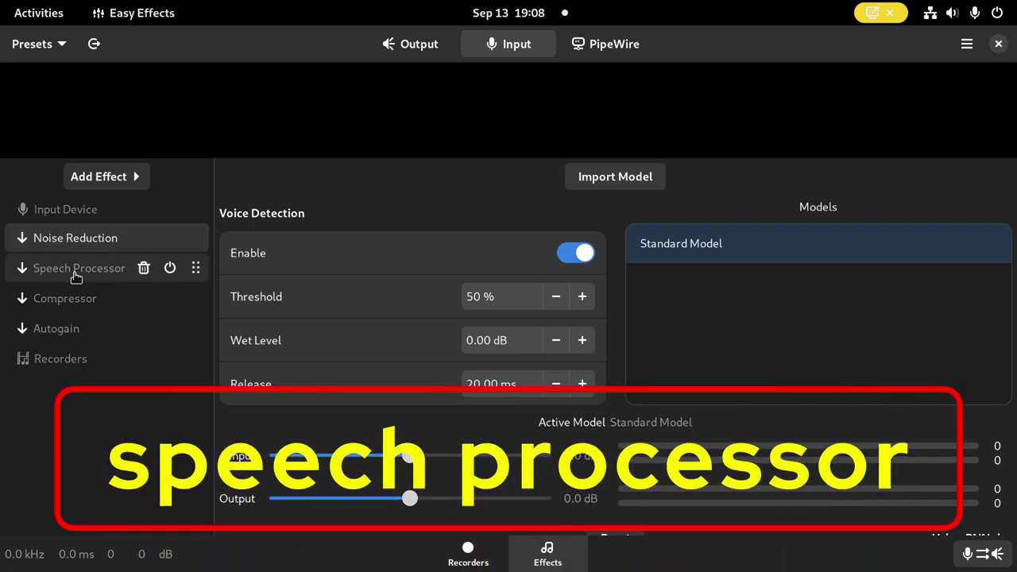
left_click(45, 274)
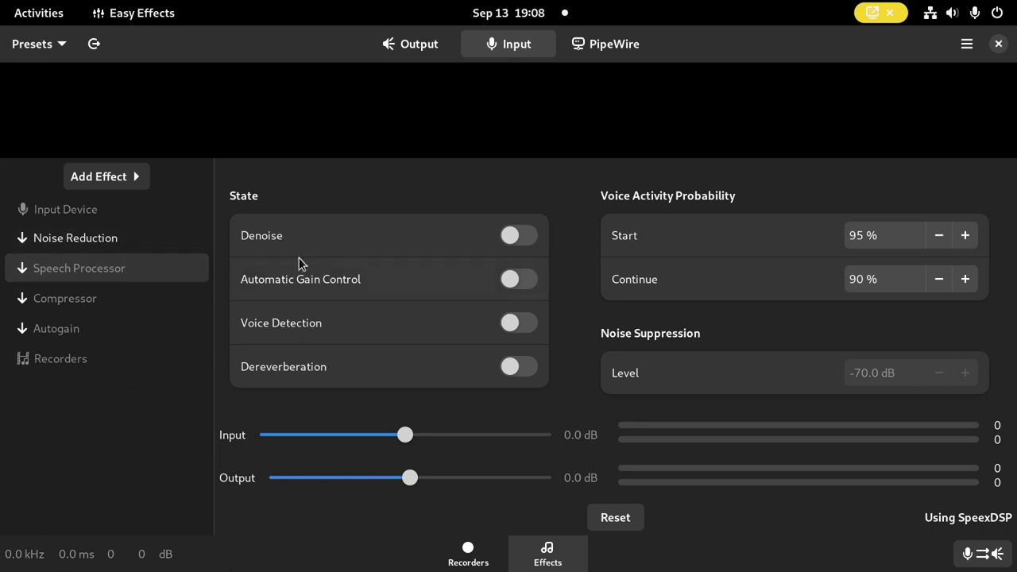
left_click(518, 237)
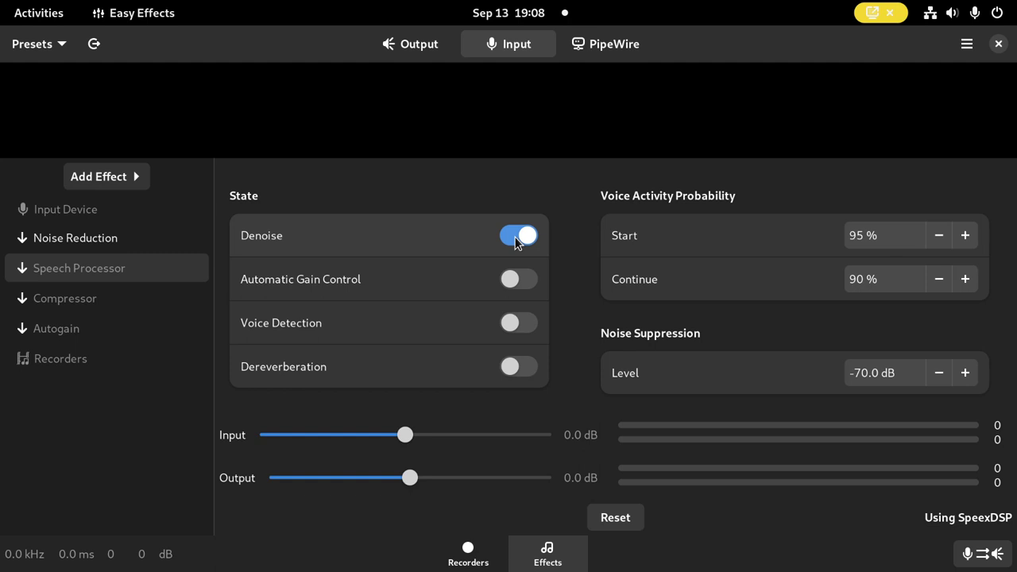
left_click(515, 237)
Switch Voice Detection off and back on in the Noise Reduction input effect
mouse_move(136, 241)
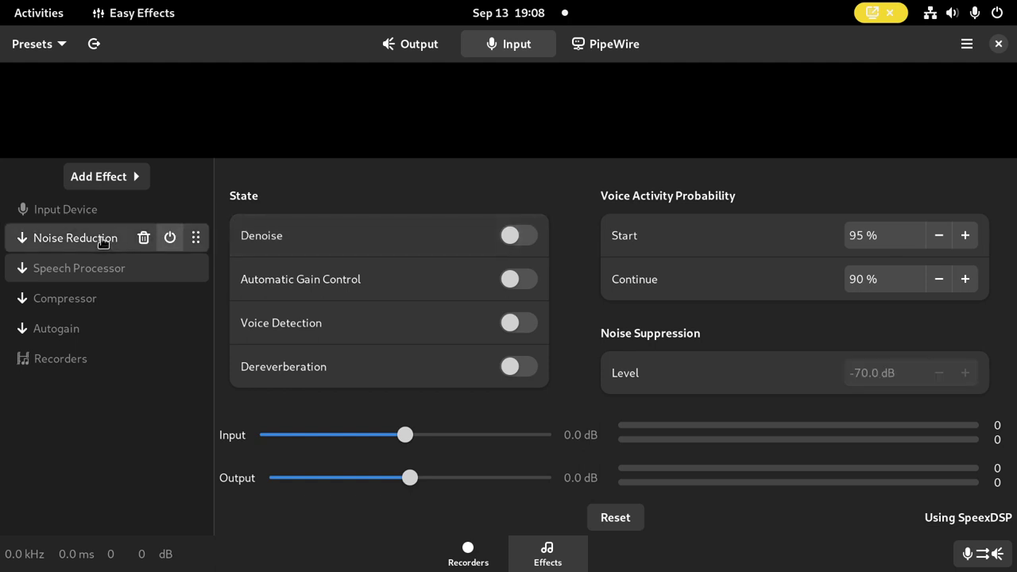
left_click(103, 241)
left_click(574, 253)
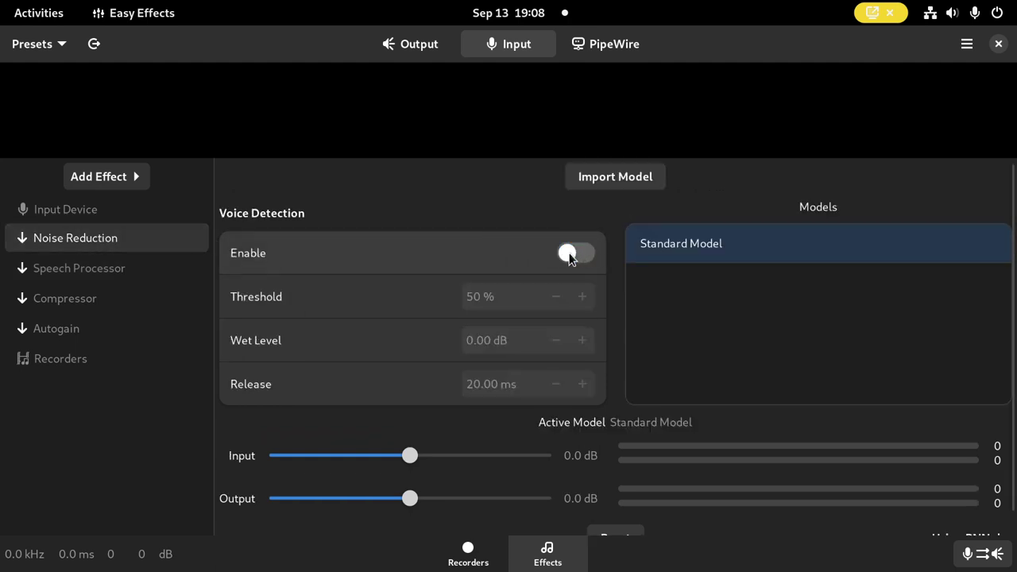
left_click(569, 255)
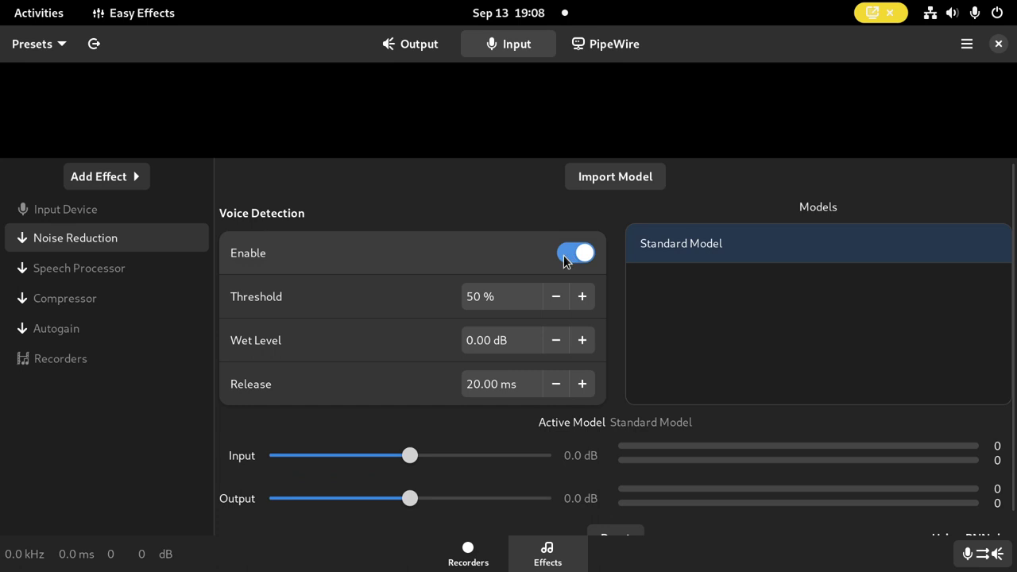
Switch Voice Detection and Dereverberation on and back off in the Speech Processor input effect
left_click(92, 276)
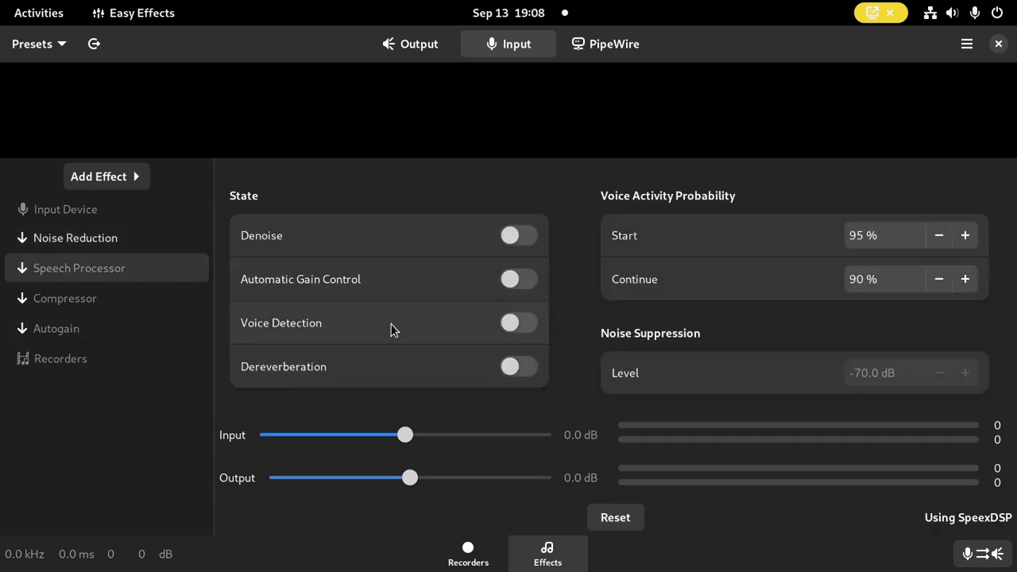
left_click(511, 322)
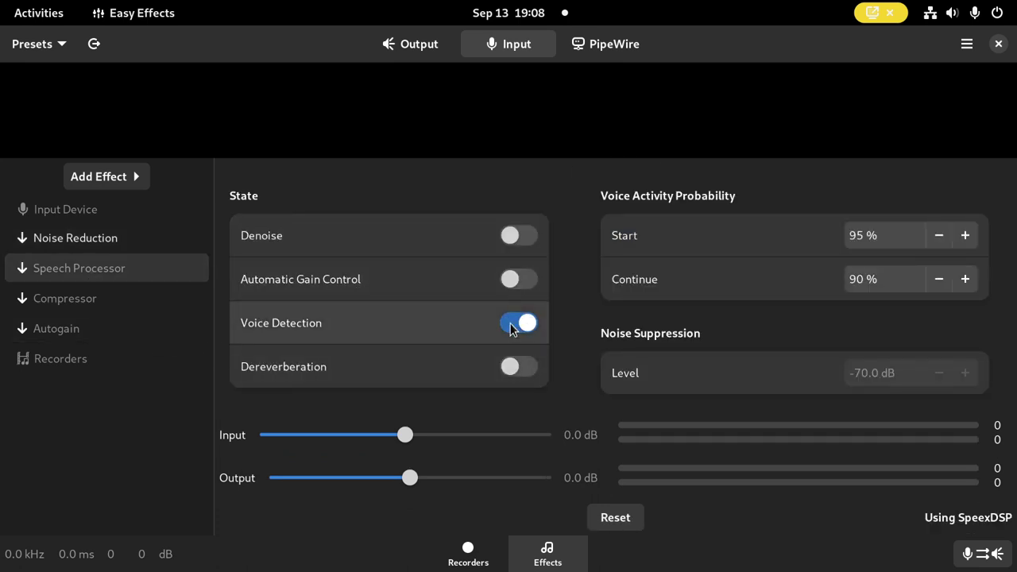
left_click(512, 323)
left_click(508, 371)
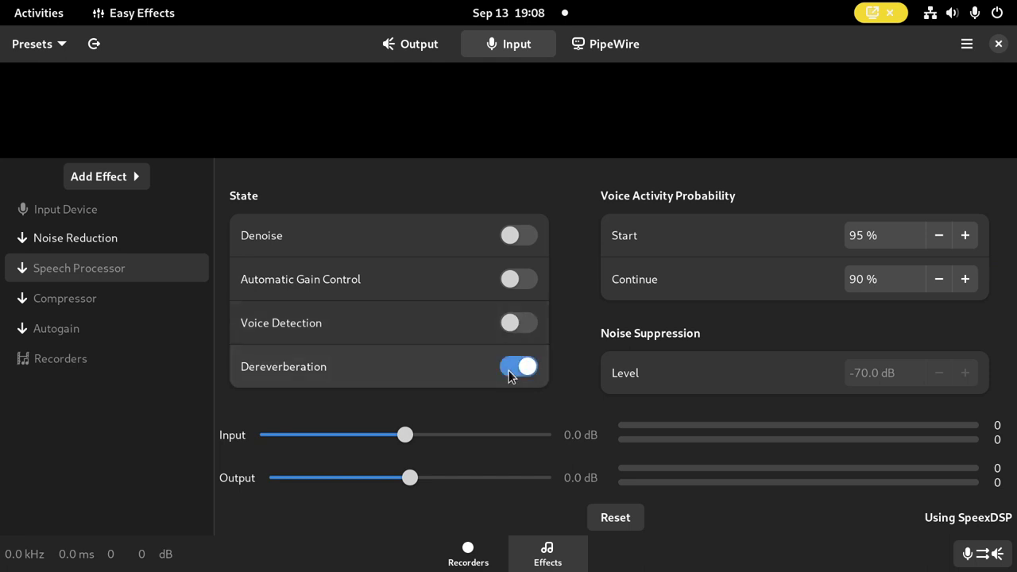
left_click(508, 372)
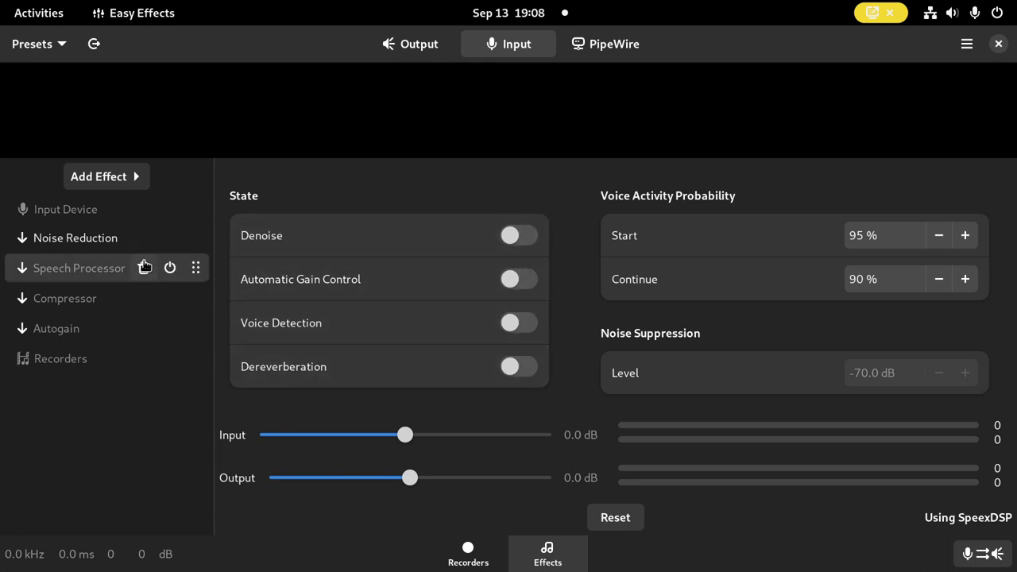
Turn on the Speech Processor input effect and enable its Denoise option
left_click(170, 266)
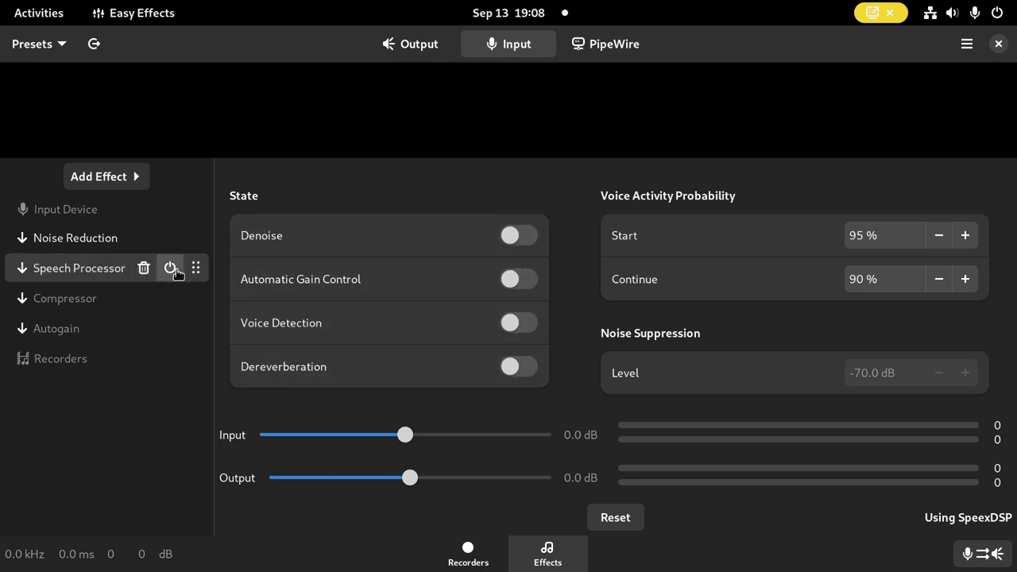
left_click(511, 234)
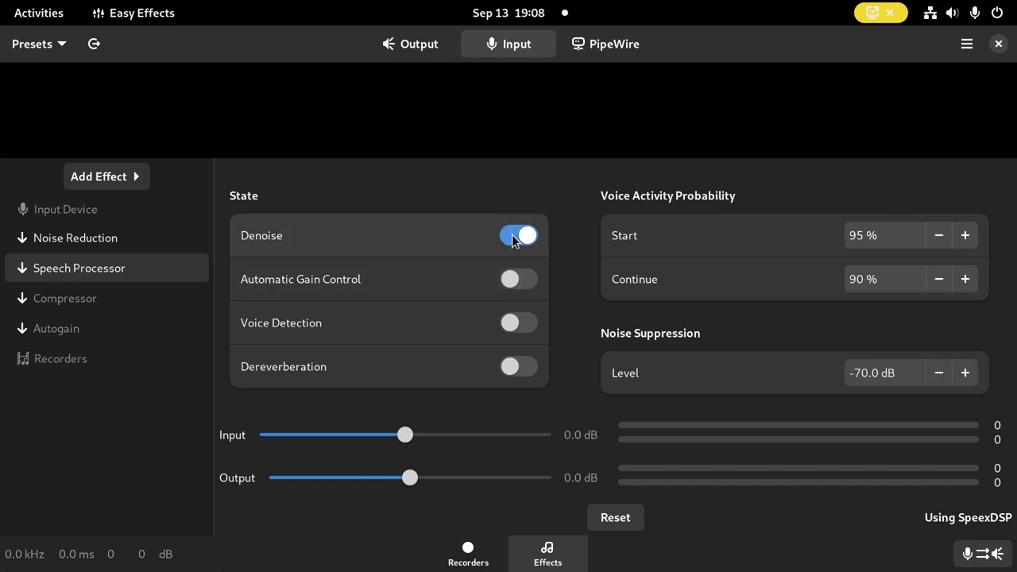
Set the Speech Processor's Noise Suppression level to -69 dB and its Voice Activity Probability Start and Continue values to 100 %
left_click(940, 381)
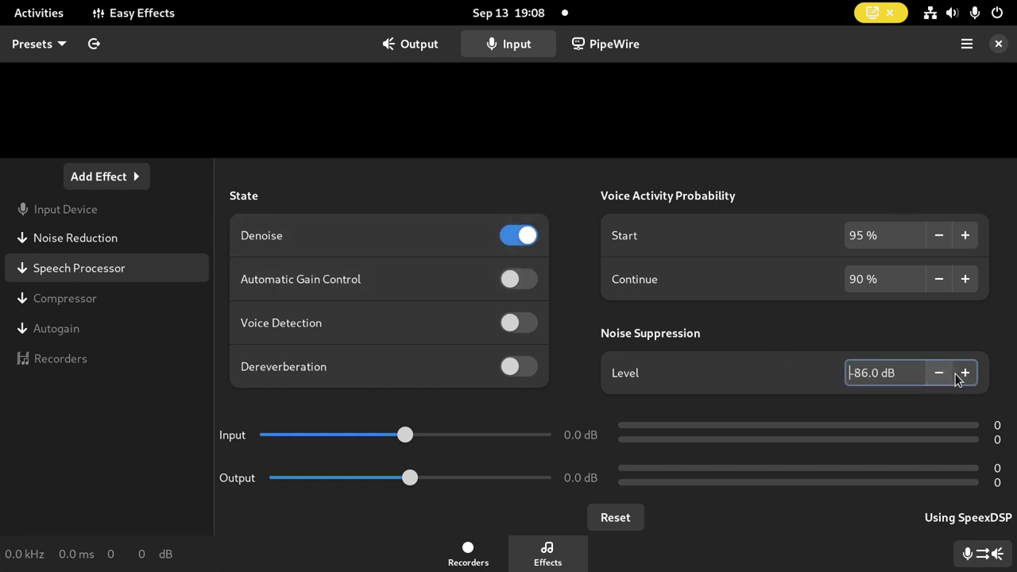
left_click(964, 374)
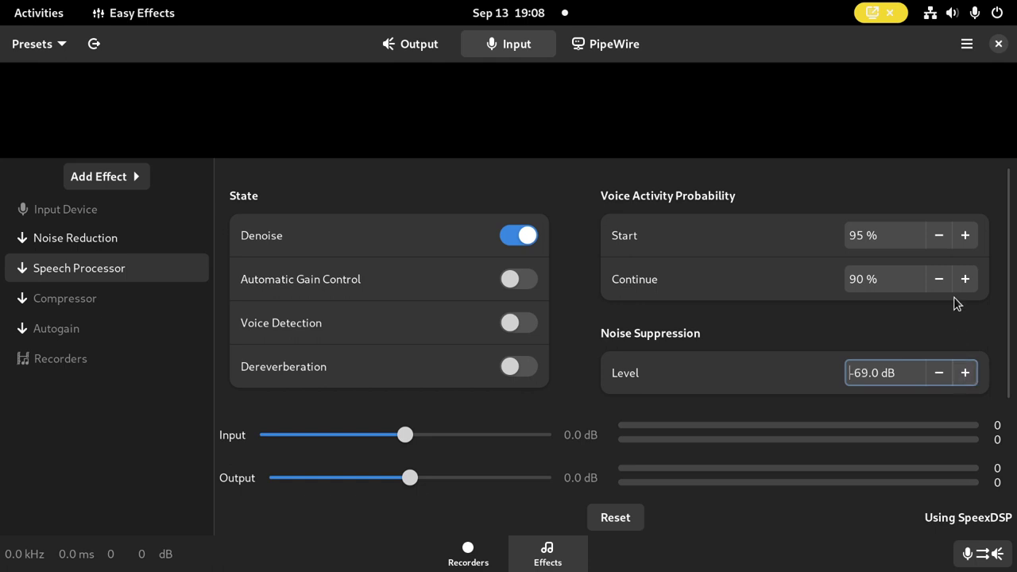
left_click(963, 242)
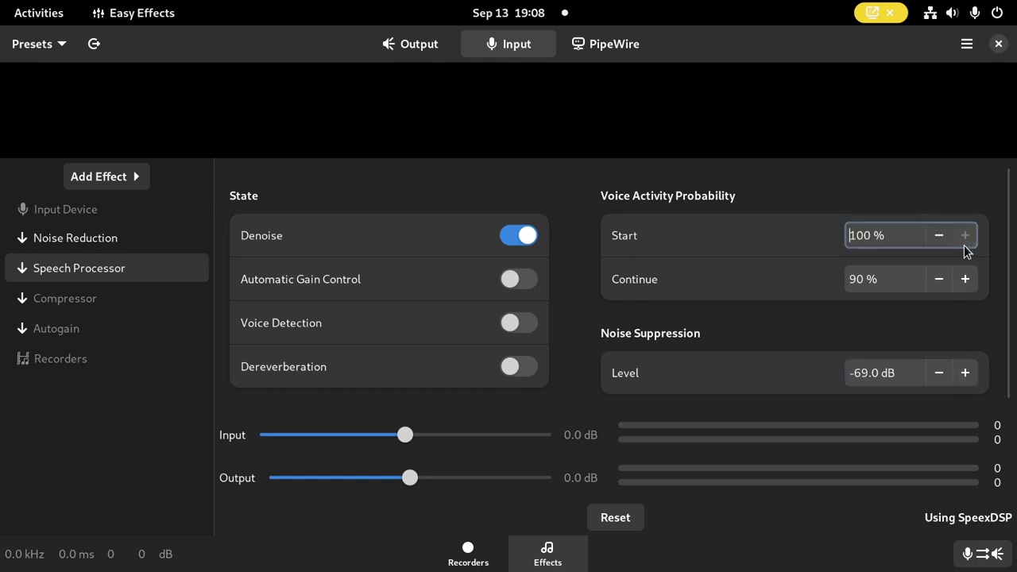
left_click(963, 281)
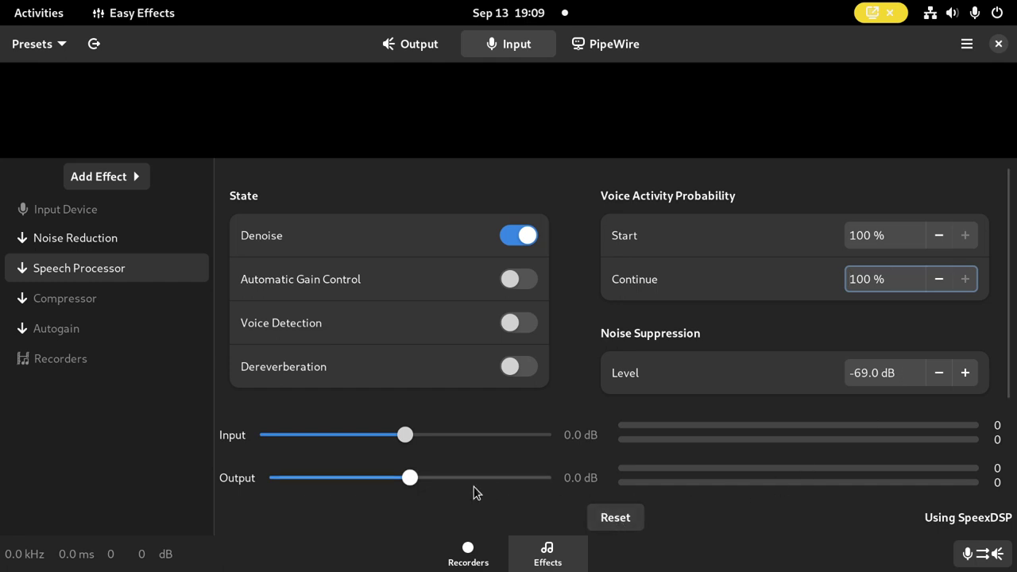
Toggle the Enable option of the OBS recorder among the input recorders and return to the input effects
left_click(468, 558)
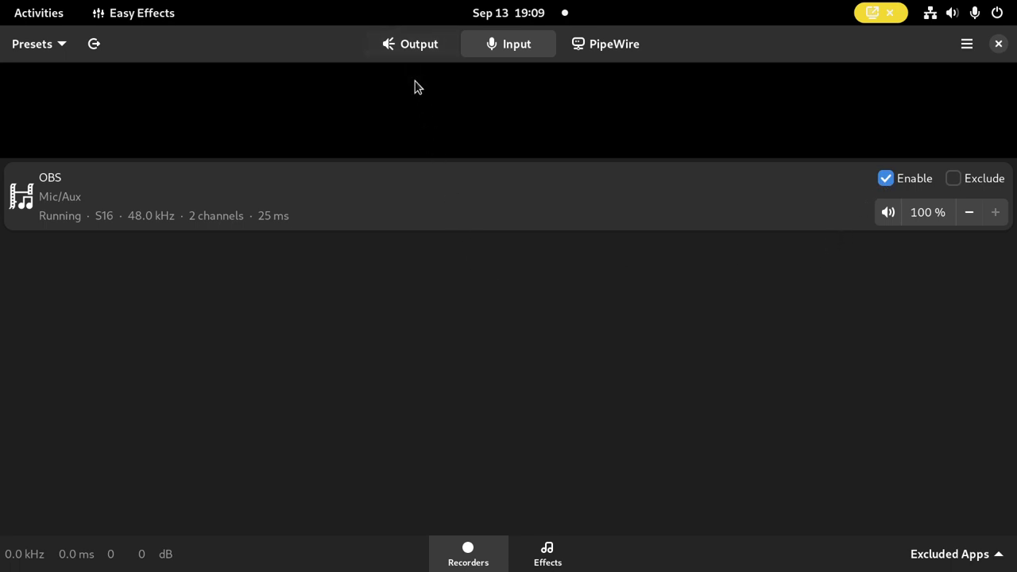
left_click(887, 179)
left_click(547, 556)
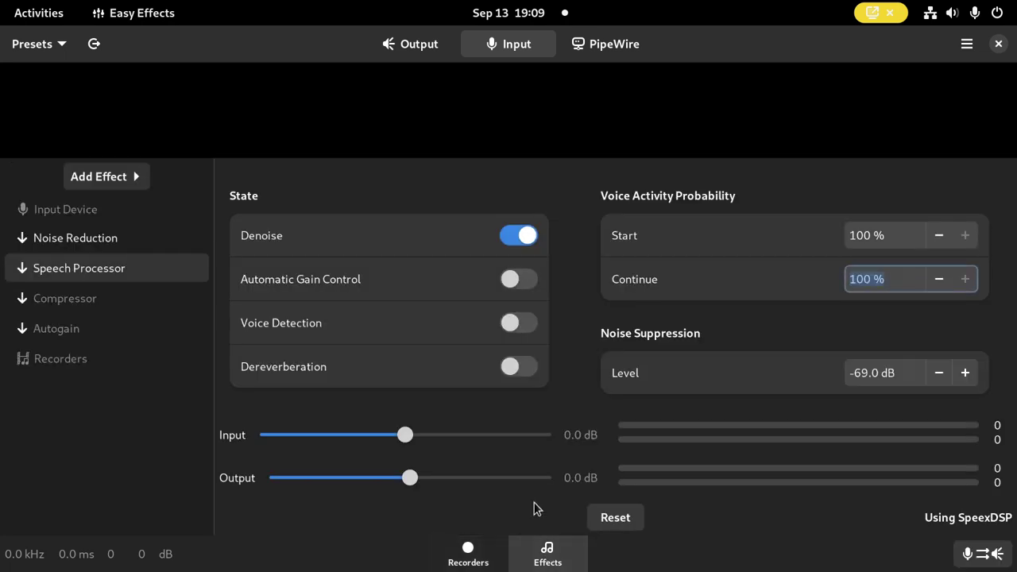